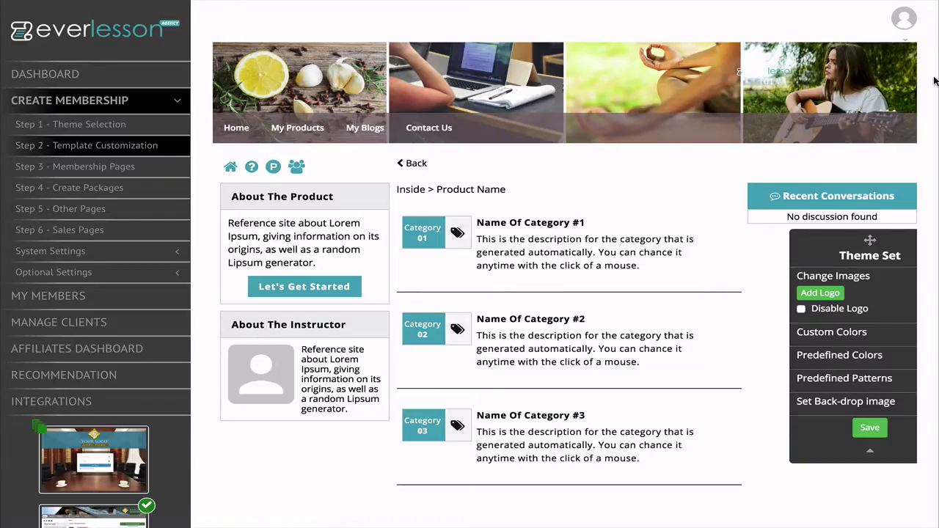
- Add a new instructor in Manage Instructors with their name and the pasted online-marketing bio
{"action": "left_click", "coordinate": [176, 275]}
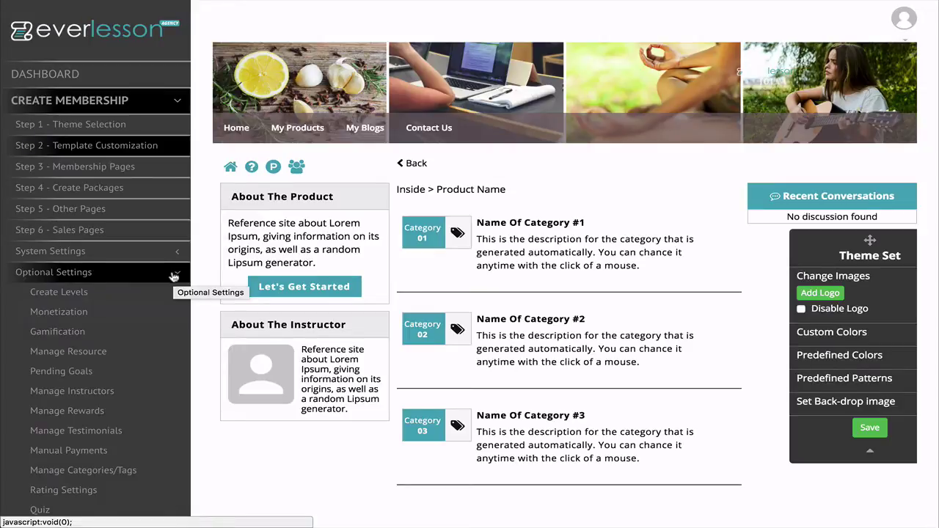
{"action": "left_click", "coordinate": [138, 391]}
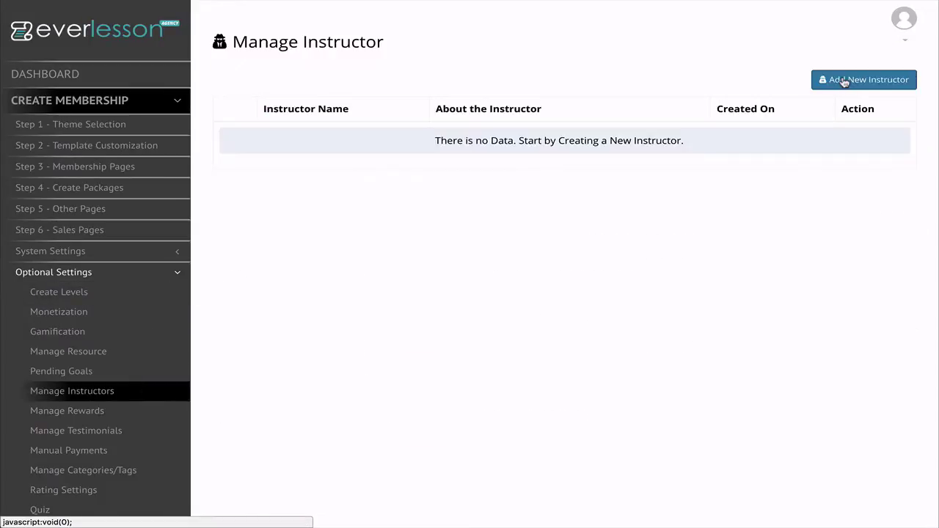
{"action": "left_click", "coordinate": [845, 82]}
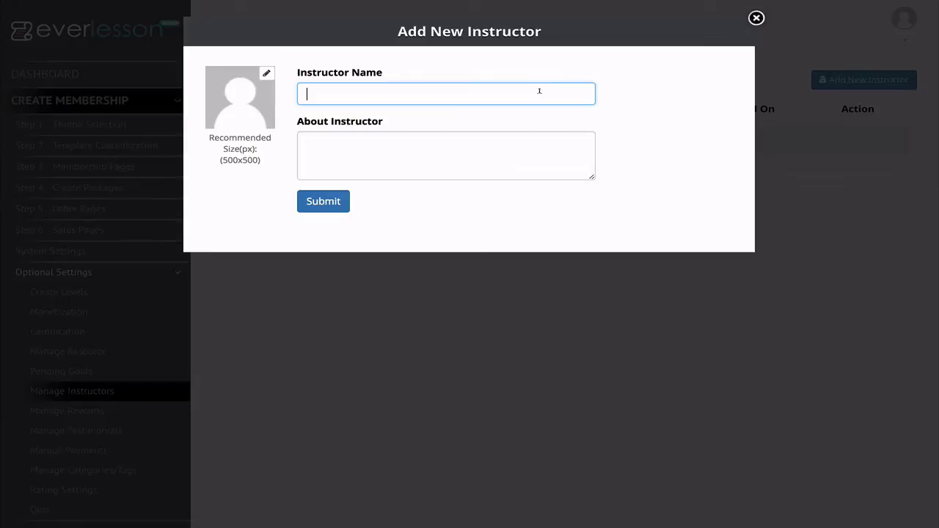
{"action": "type", "text": "Naomi"}
{"action": "type", "text": " Granger"}
{"action": "key", "text": "Tab"}
{"action": "key", "text": "ctrl+v"}
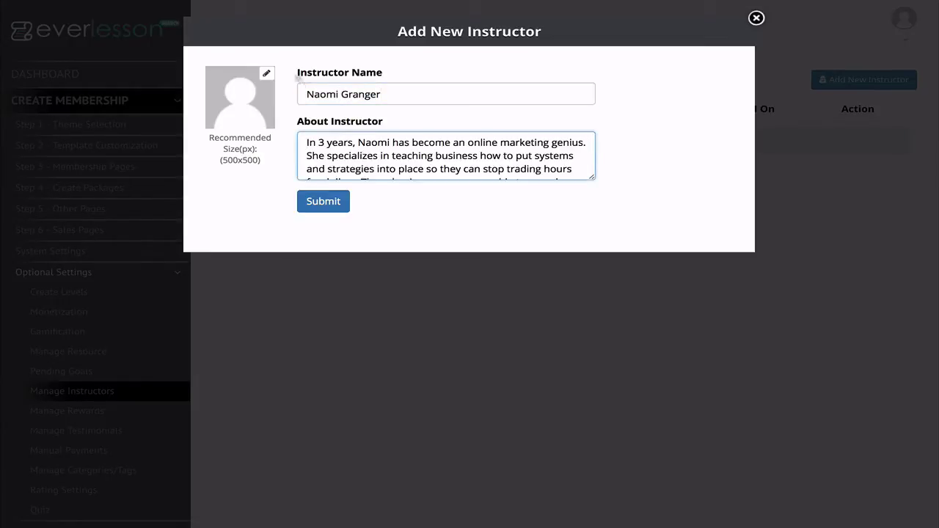
- Set the smiling-woman library photo as the instructor's avatar, submit, and begin the next instructor
{"action": "left_click", "coordinate": [267, 75]}
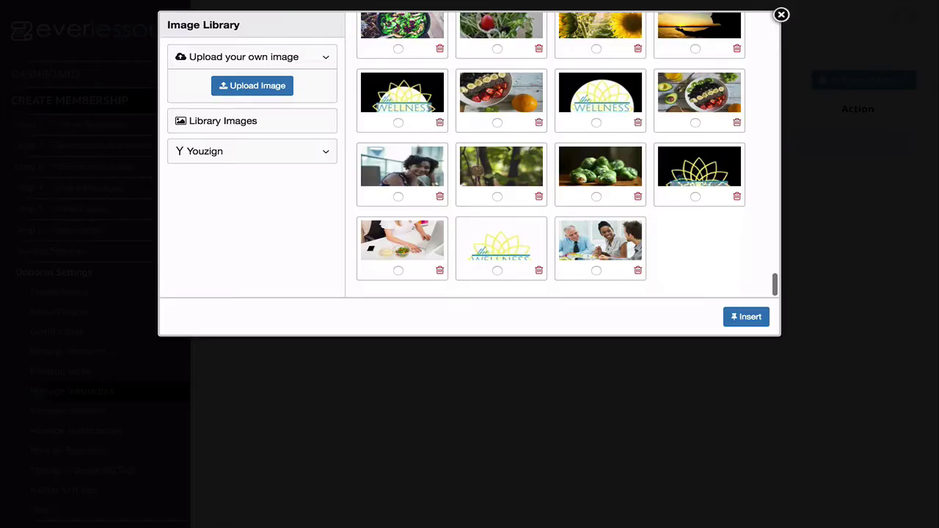
{"action": "left_click", "coordinate": [398, 197]}
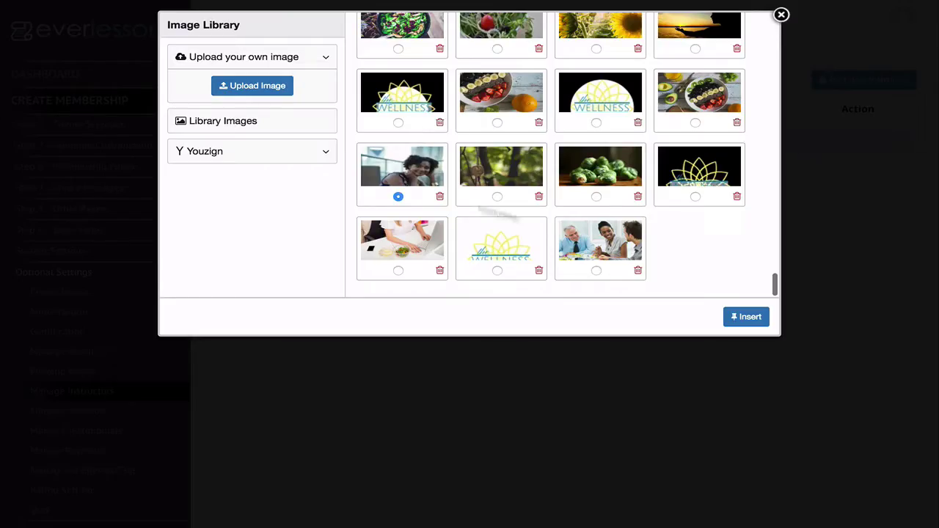
{"action": "left_click", "coordinate": [743, 316]}
{"action": "left_click", "coordinate": [327, 204]}
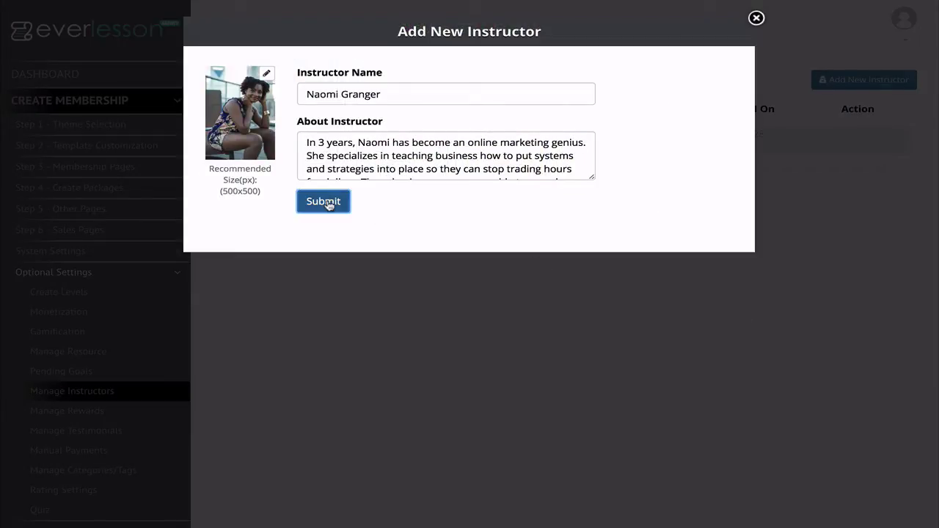
{"action": "left_click", "coordinate": [479, 94]}
- Enter the second instructor's name and paste their sales-mentoring biography
{"action": "type", "text": "Ch"}
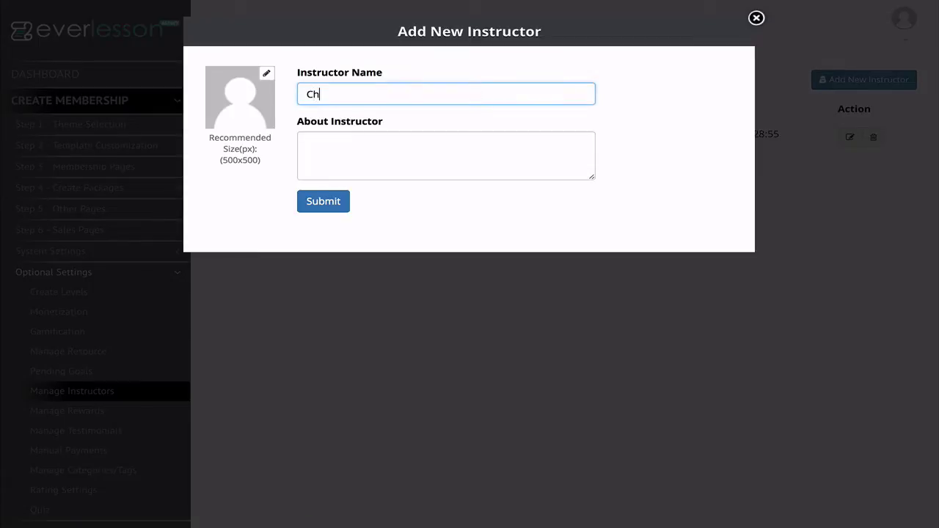
{"action": "type", "text": "ad "}
{"action": "type", "text": "Nicely"}
{"action": "left_click", "coordinate": [340, 170]}
{"action": "key", "text": "ctrl+v"}
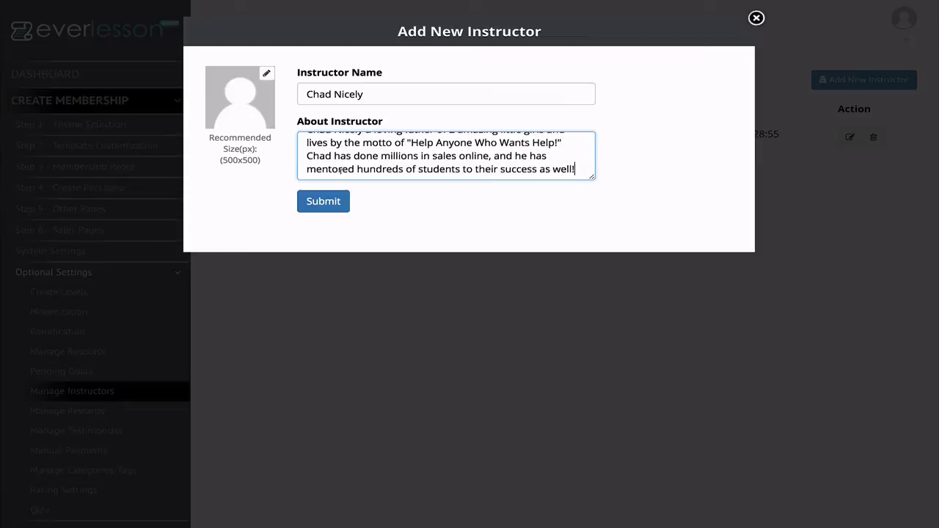
{"action": "scroll", "coordinate": [340, 171], "scroll_direction": "up", "scroll_amount": 2}
- Upload the instructor's portrait photo file, insert it as the avatar, and submit
{"action": "left_click", "coordinate": [266, 73]}
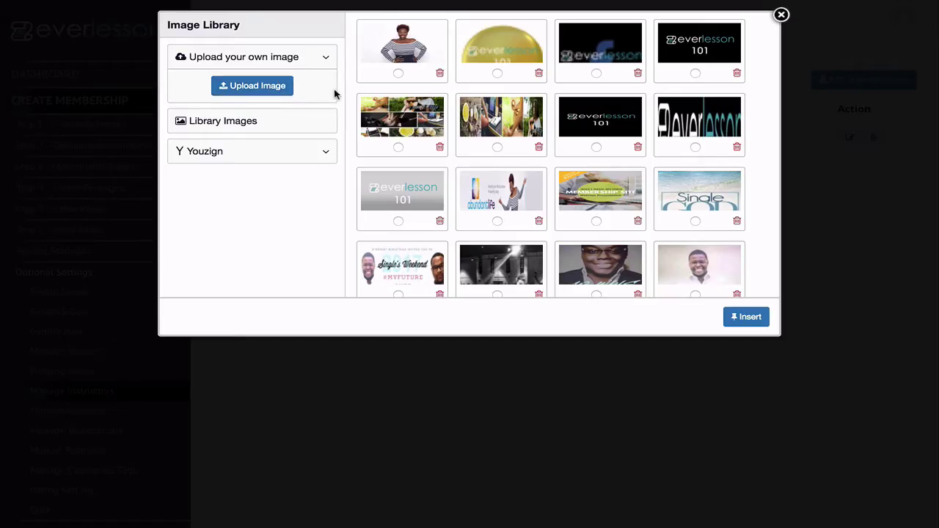
{"action": "left_click", "coordinate": [252, 85]}
{"action": "left_click", "coordinate": [662, 12]}
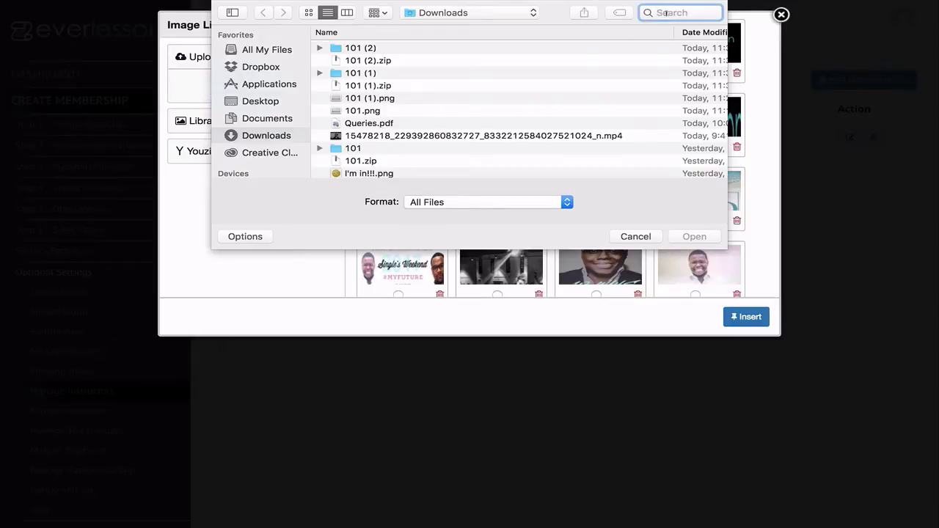
{"action": "type", "text": "chad n"}
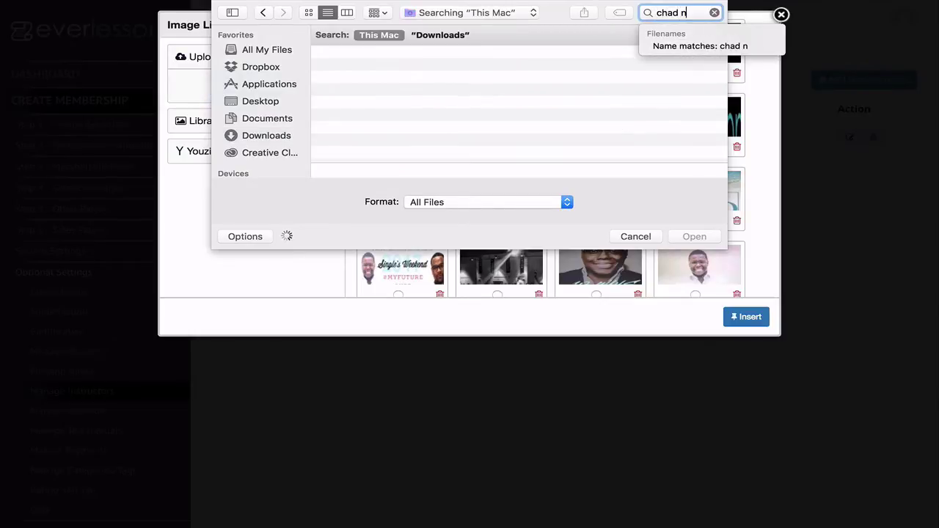
{"action": "type", "text": "ic"}
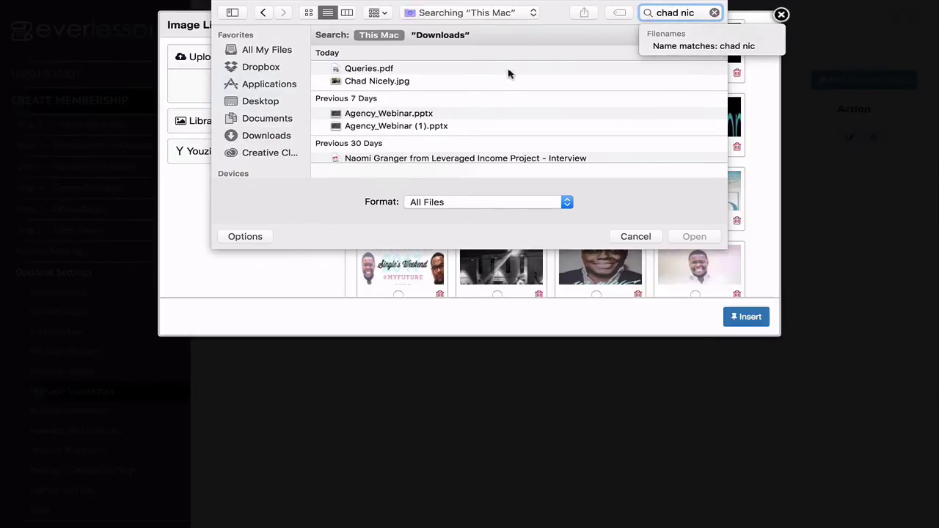
{"action": "left_click", "coordinate": [508, 81]}
{"action": "left_click", "coordinate": [688, 237]}
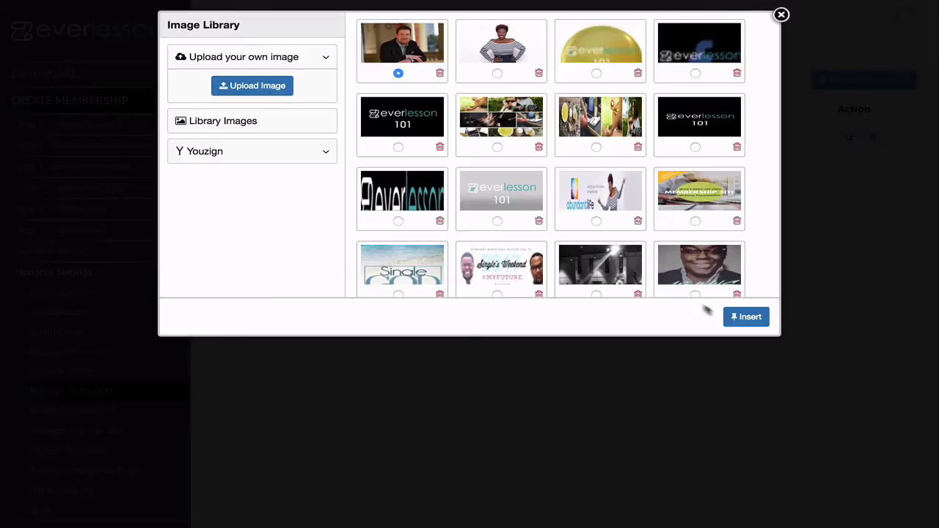
{"action": "left_click", "coordinate": [740, 317]}
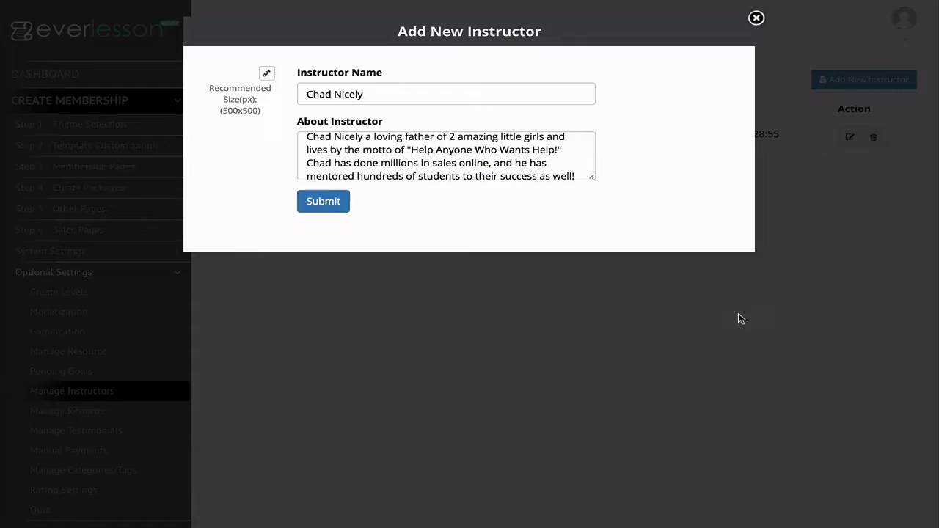
{"action": "left_click", "coordinate": [323, 203]}
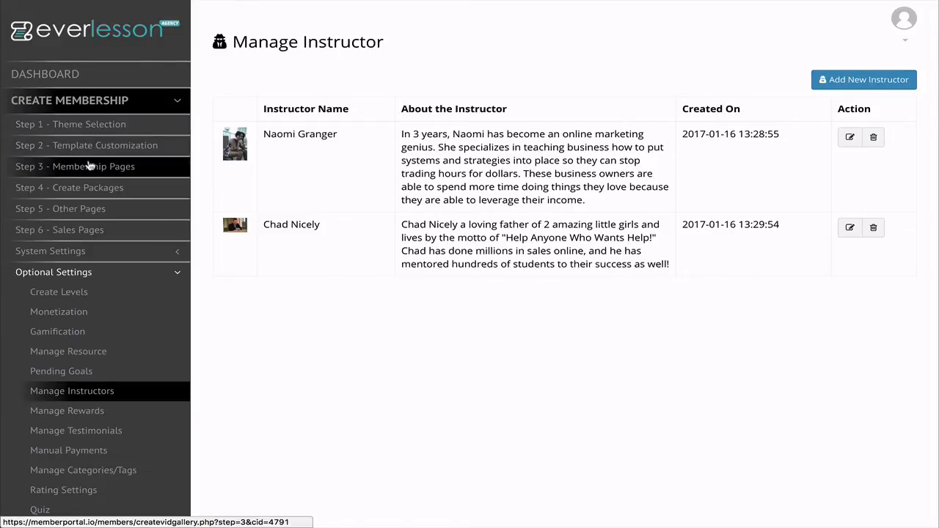
- Title the product 'Everlesson Training' and paste the memberships-without-tech-skills short description
{"action": "left_click", "coordinate": [88, 166]}
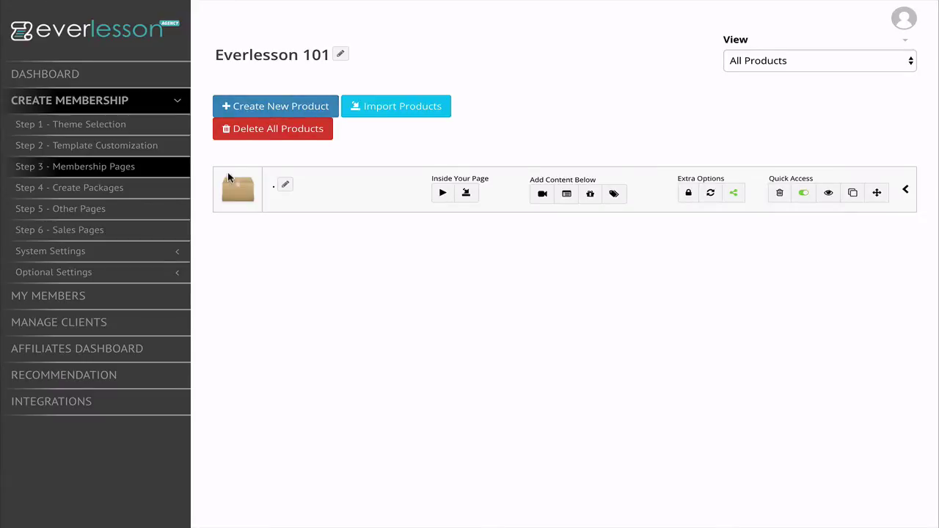
{"action": "left_click", "coordinate": [283, 186]}
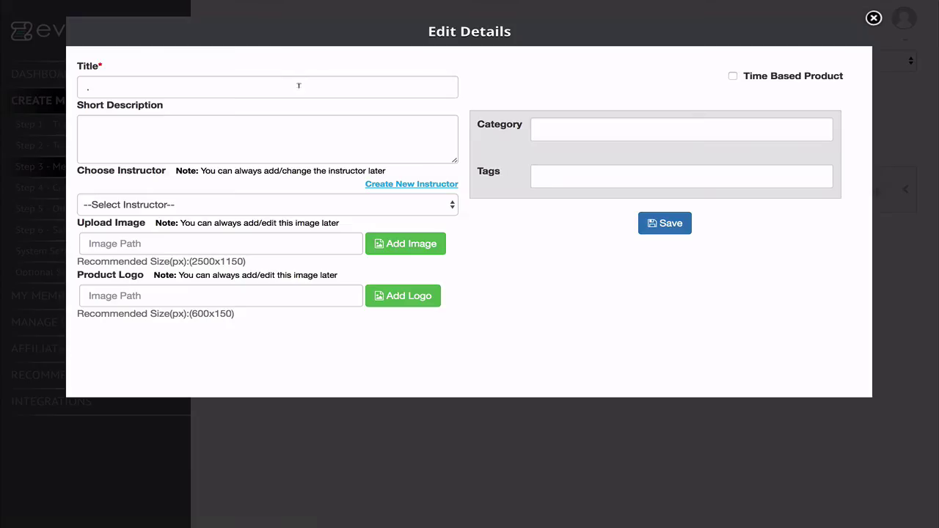
{"action": "left_click", "coordinate": [299, 86]}
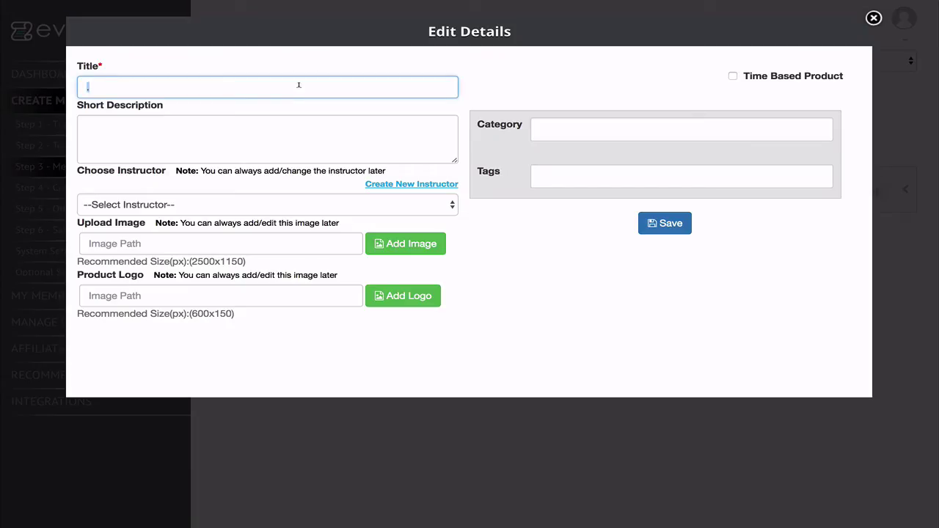
{"action": "type", "text": "Ever"}
{"action": "type", "text": "lesson "}
{"action": "type", "text": "Training"}
{"action": "left_click", "coordinate": [285, 135]}
{"action": "type", "text": "Discover how to create a beautiful and fun membership with just a few mouse clicks. Not design and no tech skills needed."}
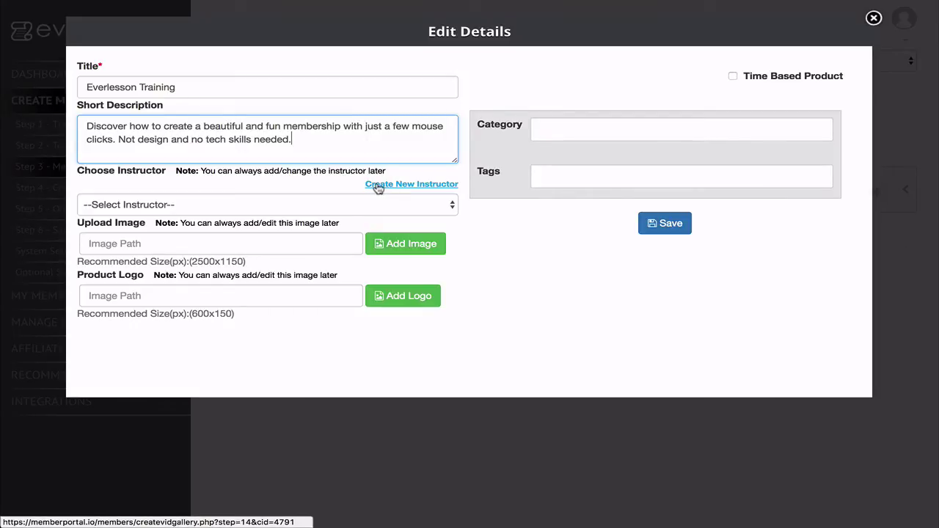
- Assign the marketing instructor, use the grey everlesson 101 banner image, and enable Time Based Product
{"action": "left_click", "coordinate": [440, 206]}
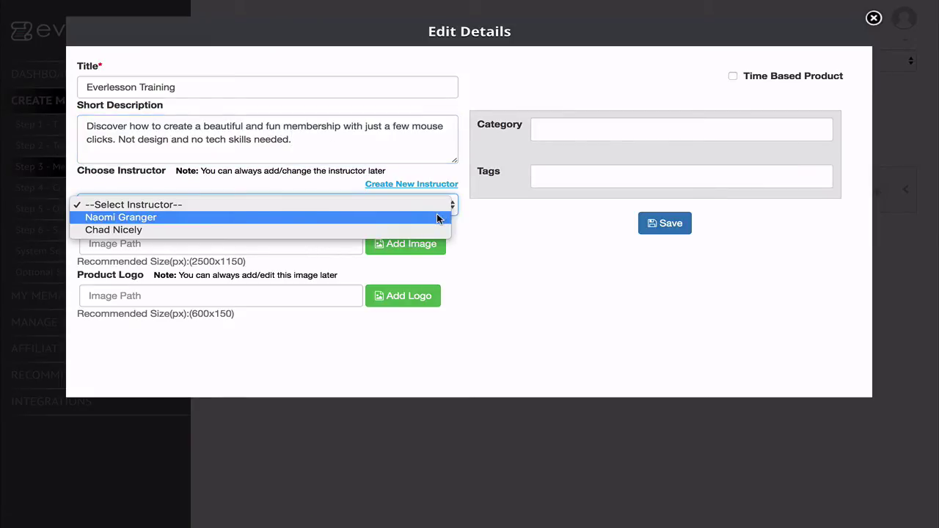
{"action": "left_click", "coordinate": [438, 218]}
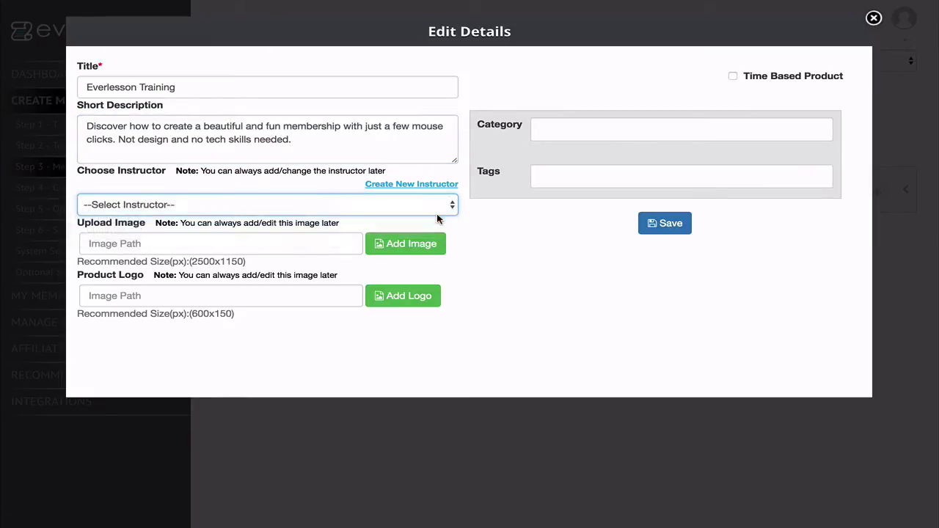
{"action": "left_click", "coordinate": [407, 248]}
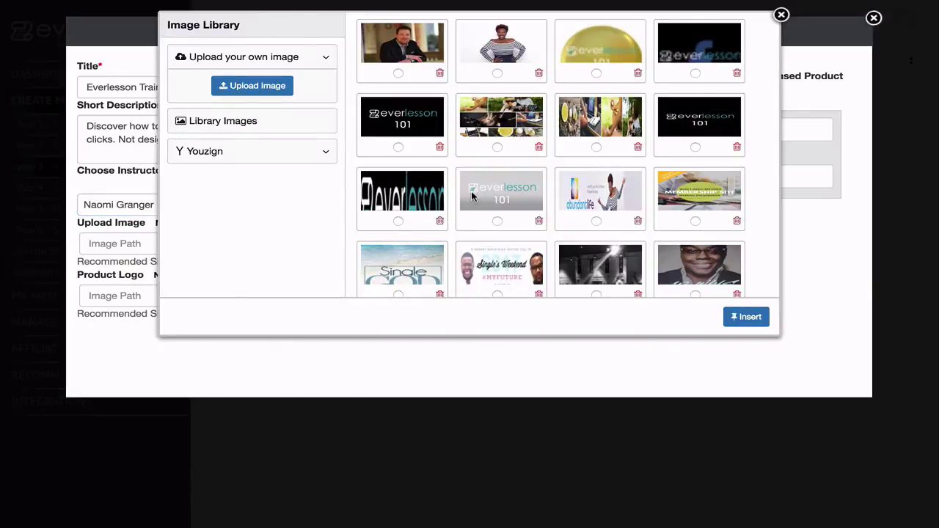
{"action": "scroll", "coordinate": [471, 195], "scroll_direction": "down", "scroll_amount": 1}
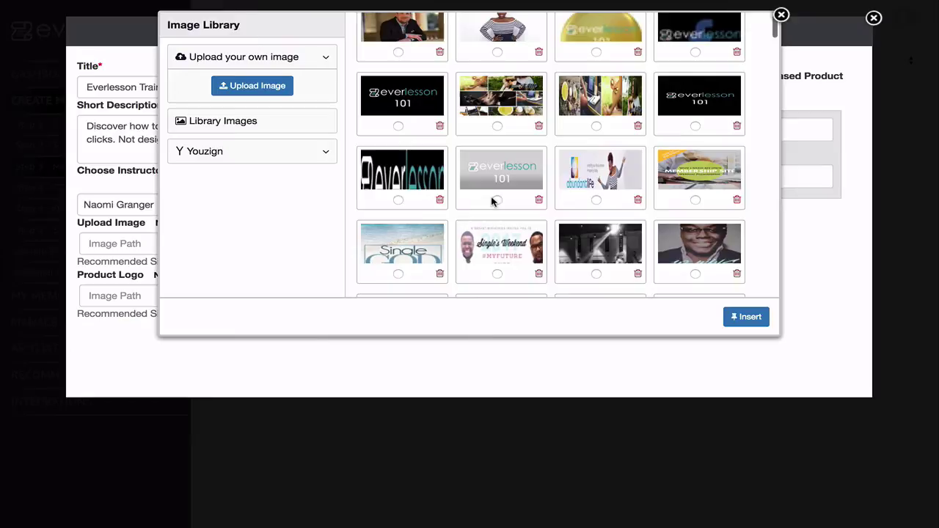
{"action": "left_click", "coordinate": [496, 200]}
{"action": "left_click", "coordinate": [745, 317]}
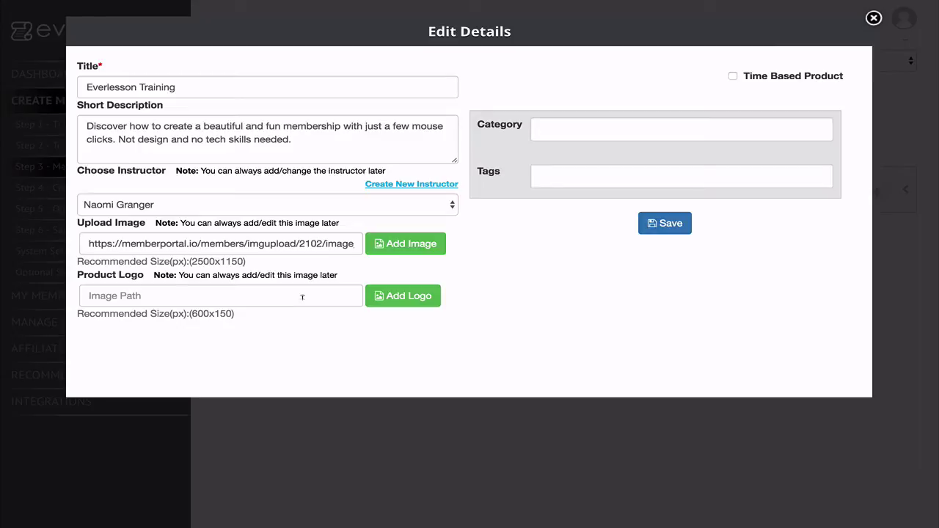
{"action": "left_click", "coordinate": [731, 77]}
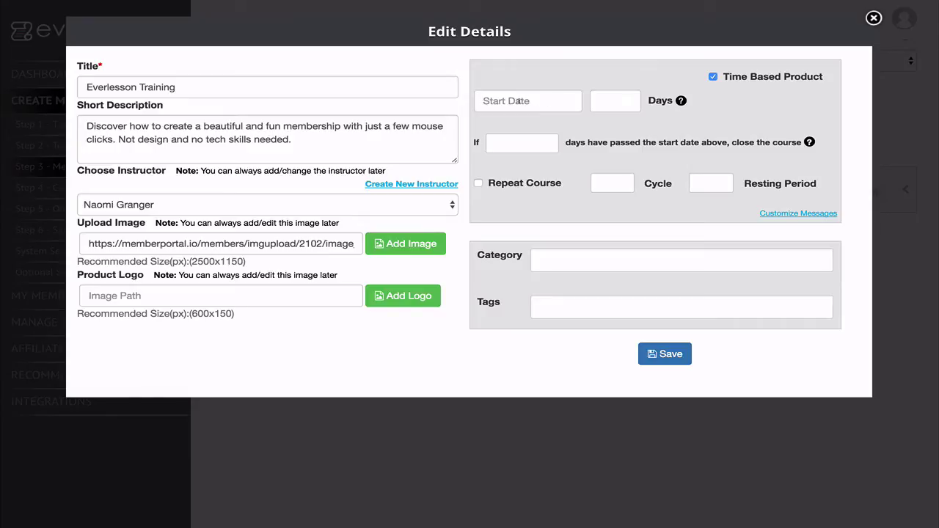
- Turn off Repeat Course and Time Based Product, then save the product details
{"action": "left_click", "coordinate": [518, 101]}
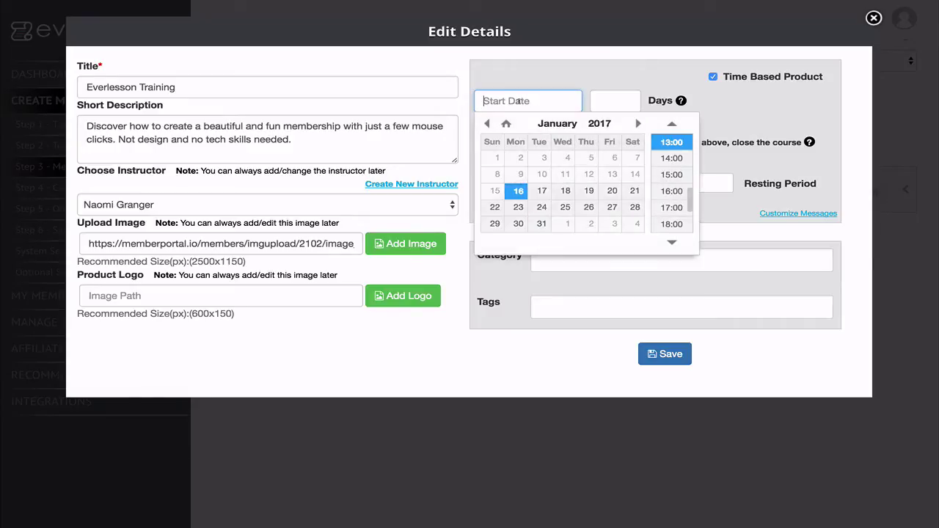
{"action": "left_click", "coordinate": [554, 85]}
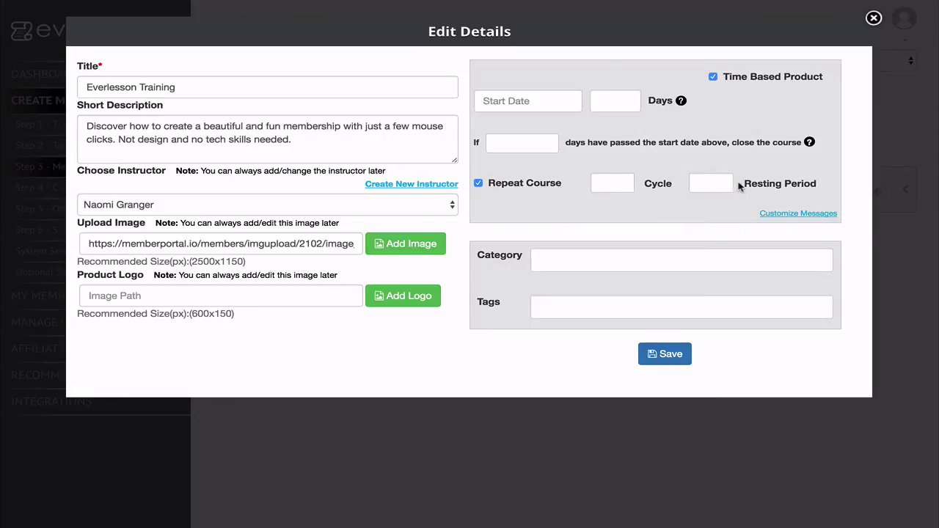
{"action": "left_click", "coordinate": [508, 189]}
{"action": "left_click", "coordinate": [708, 75]}
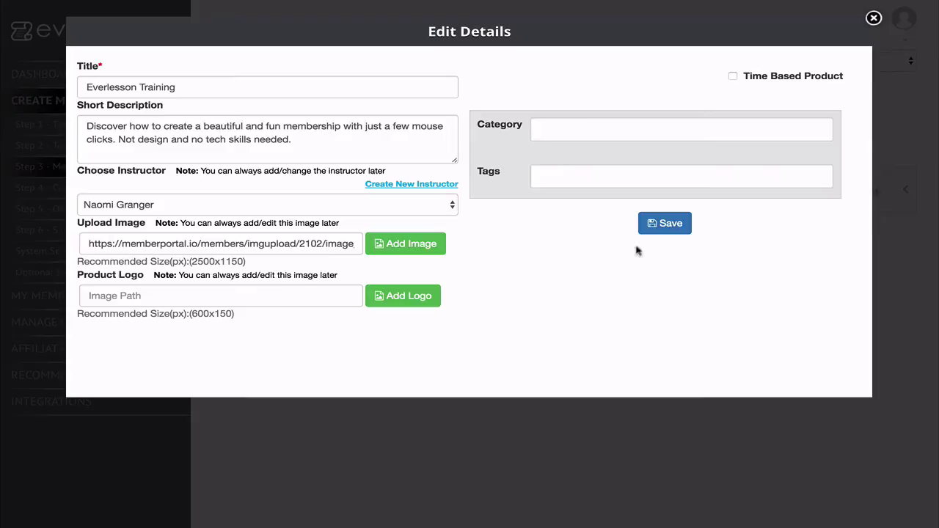
{"action": "left_click", "coordinate": [659, 224]}
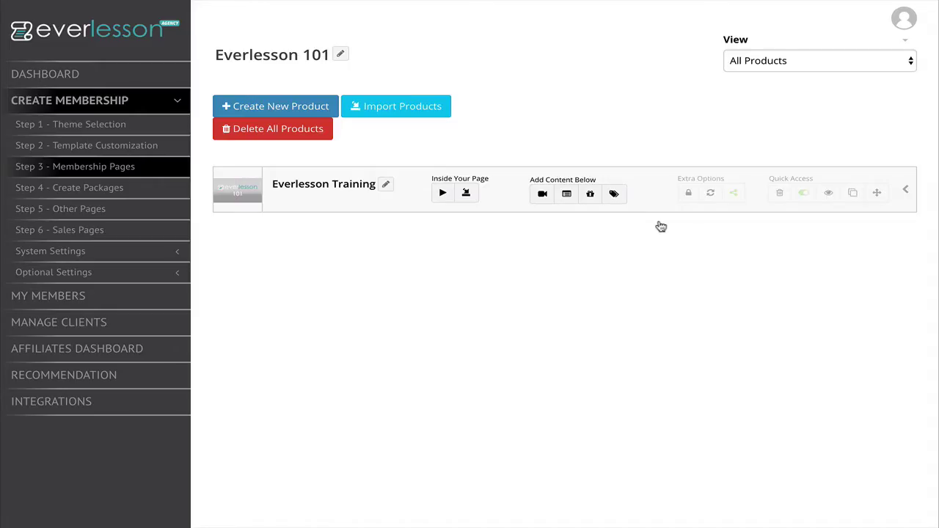
- Create product 'Membership Mastery' with its 3-Part video series description and the second instructor
{"action": "left_click", "coordinate": [293, 111]}
{"action": "type", "text": "Membersh"}
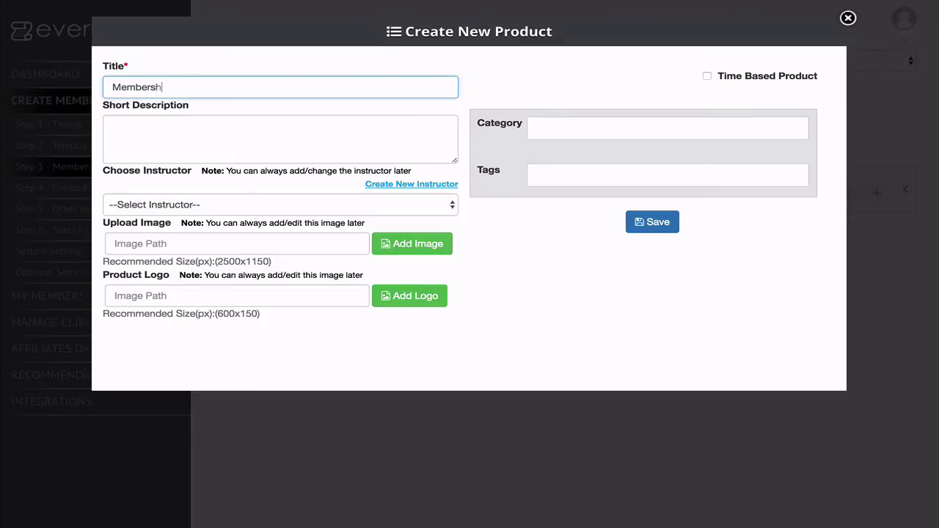
{"action": "type", "text": "ip Mastery"}
{"action": "left_click", "coordinate": [269, 129]}
{"action": "type", "text": "In this 3-Part video series you will receive everything you need to open the doors to your online business including the website, your webinar, your support team, your social media and much more."}
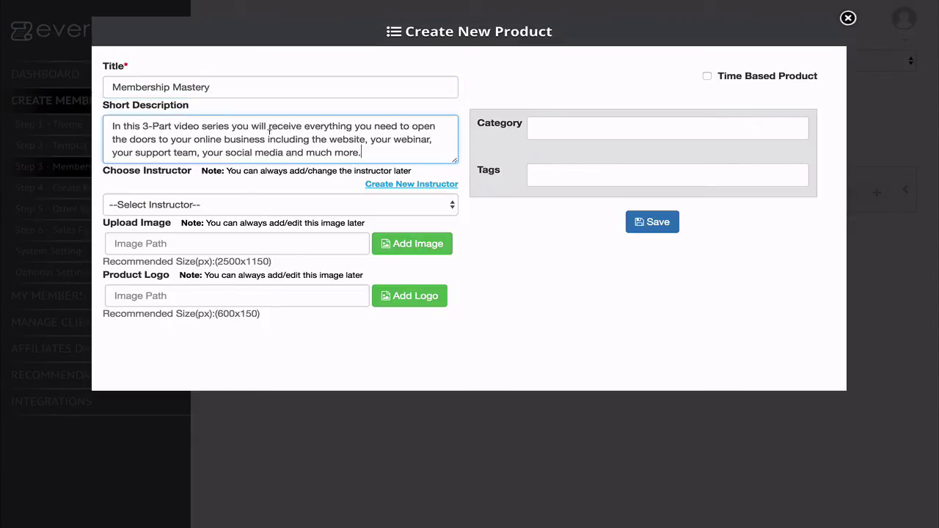
{"action": "left_click", "coordinate": [371, 205]}
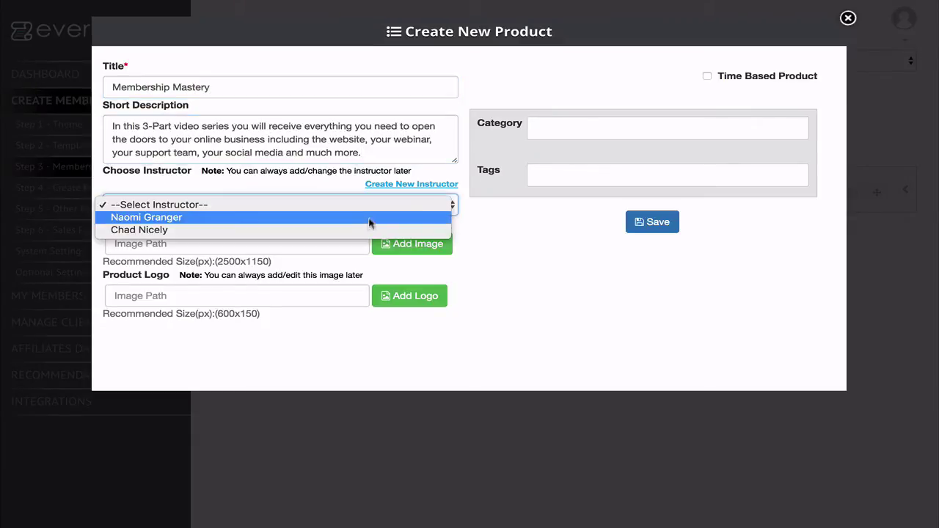
{"action": "left_click", "coordinate": [368, 230]}
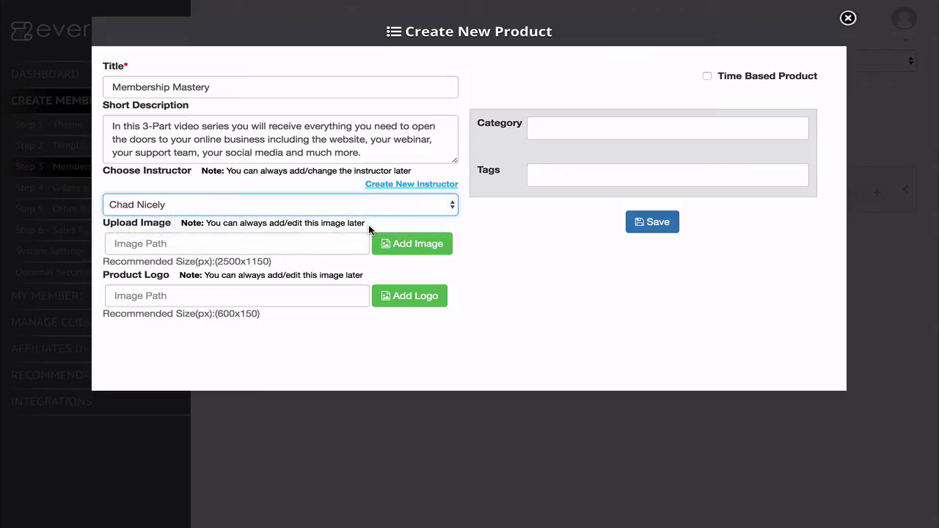
- Upload membership mastery.png and insert it as the product's banner image
{"action": "left_click", "coordinate": [387, 242]}
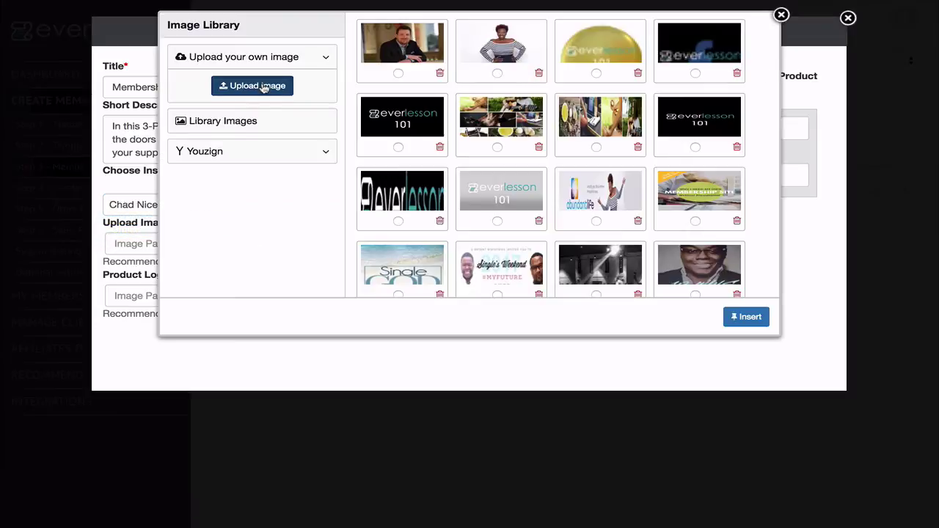
{"action": "left_click", "coordinate": [264, 86]}
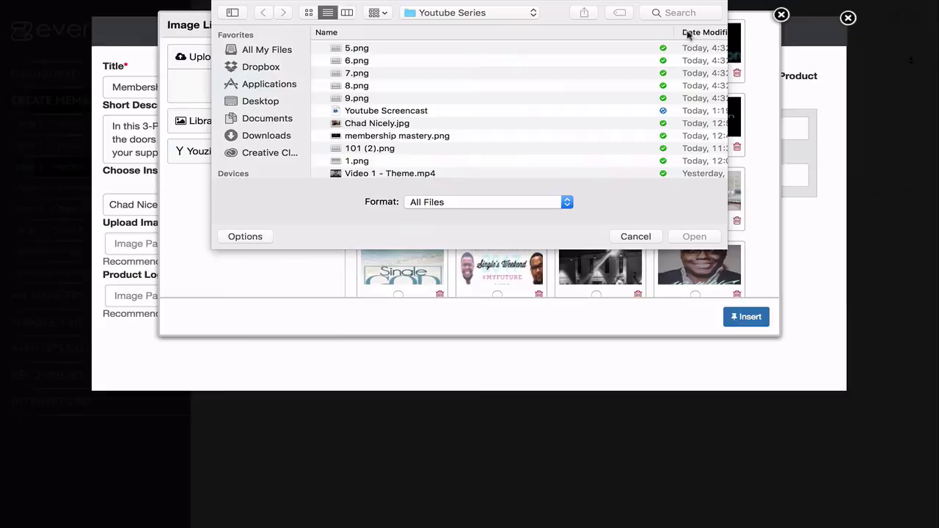
{"action": "scroll", "coordinate": [410, 94], "scroll_direction": "down", "scroll_amount": 2}
{"action": "left_click", "coordinate": [410, 94]}
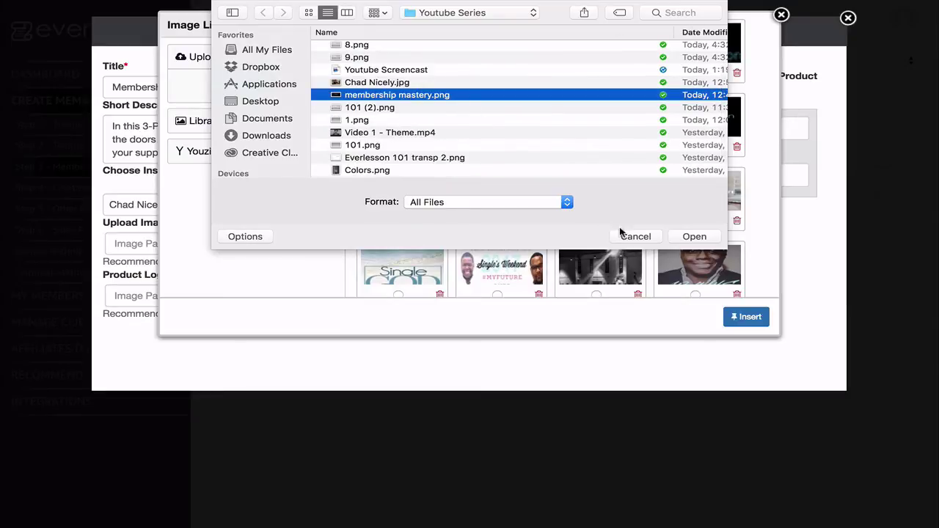
{"action": "left_click", "coordinate": [690, 239]}
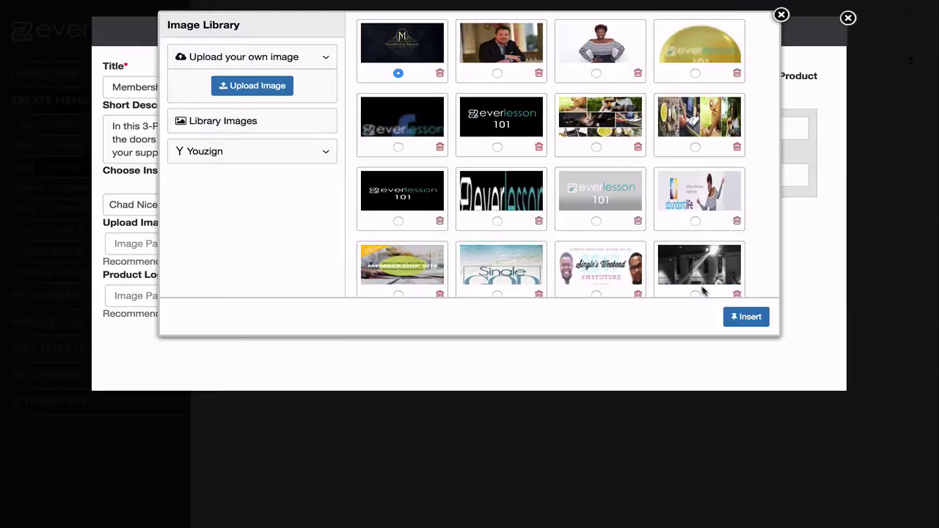
{"action": "left_click", "coordinate": [737, 317]}
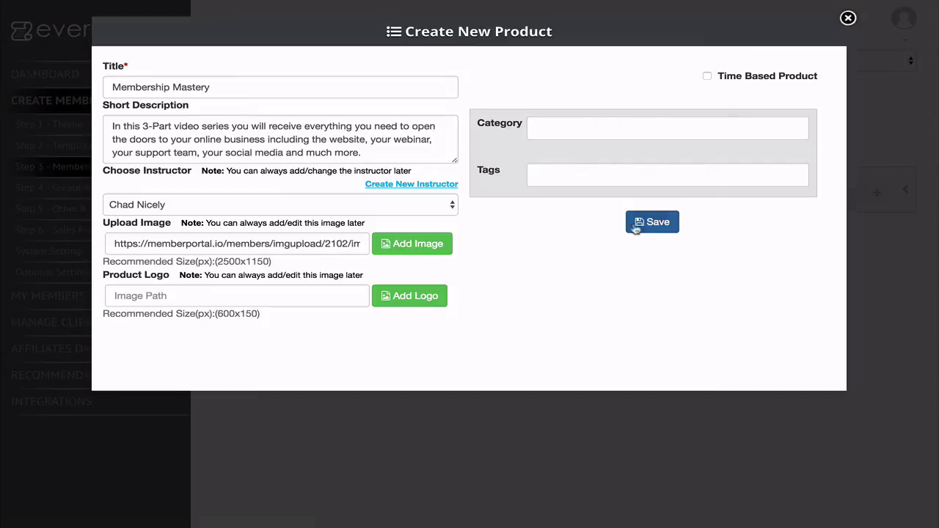
- Save the Membership Mastery product so it joins the product list
{"action": "left_click", "coordinate": [652, 223]}
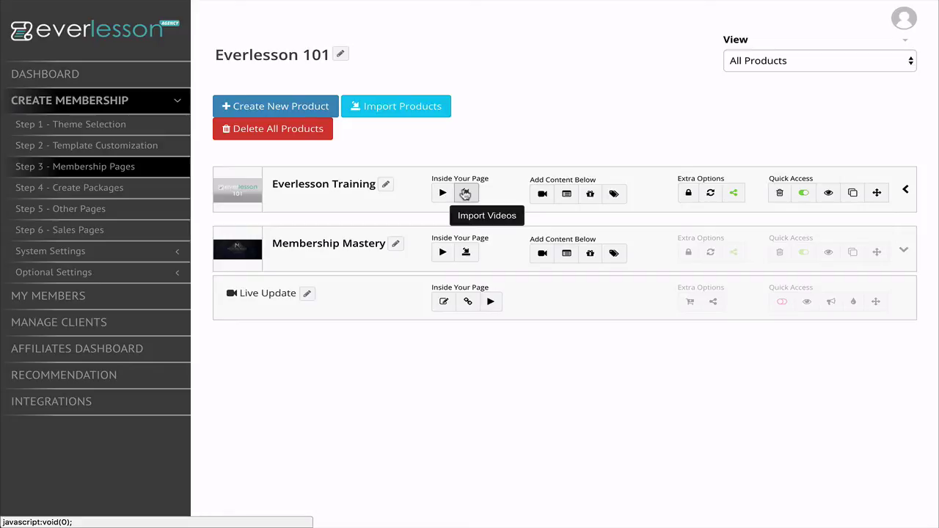
- Pull YouTube 'weight loss' results for Everlesson Training and tick the Before & After and My Weight Loss Story videos
{"action": "left_click", "coordinate": [465, 193]}
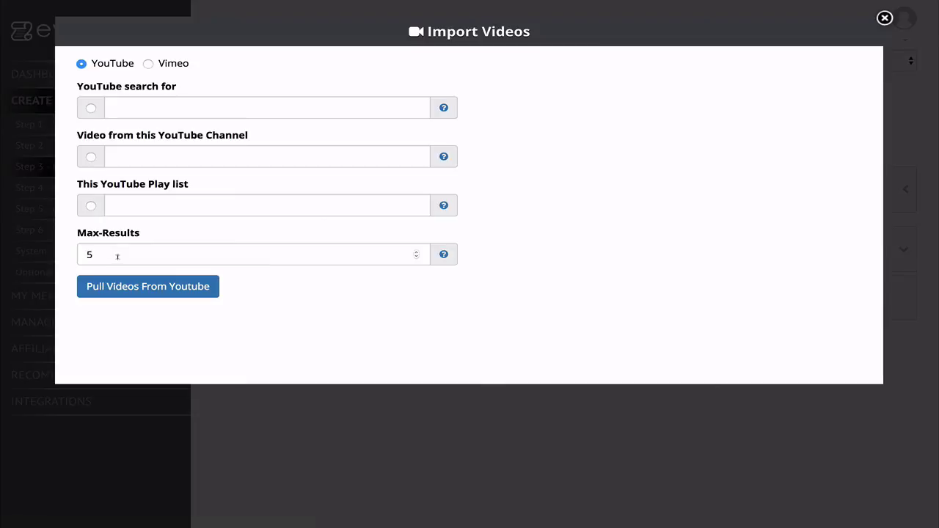
{"action": "left_click", "coordinate": [134, 106]}
{"action": "type", "text": "weight loss"}
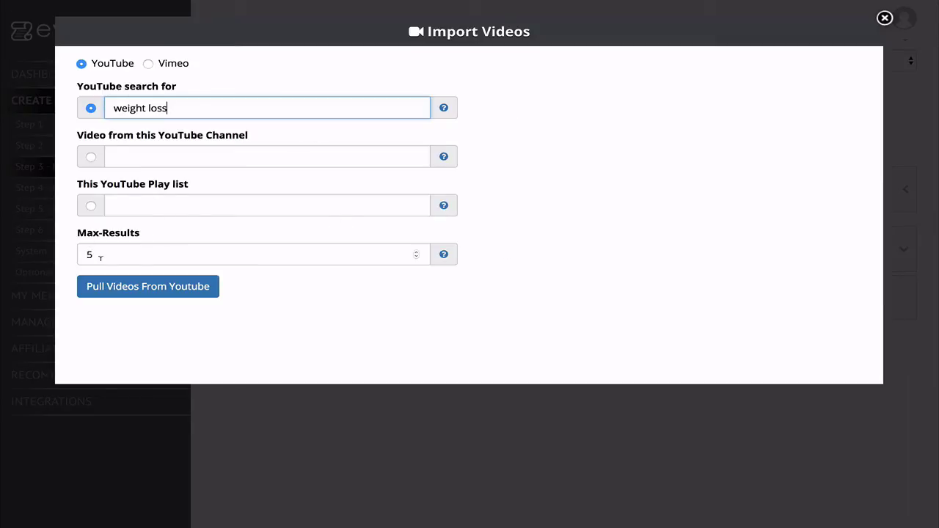
{"action": "mouse_move", "coordinate": [99, 254]}
{"action": "left_click", "coordinate": [118, 288]}
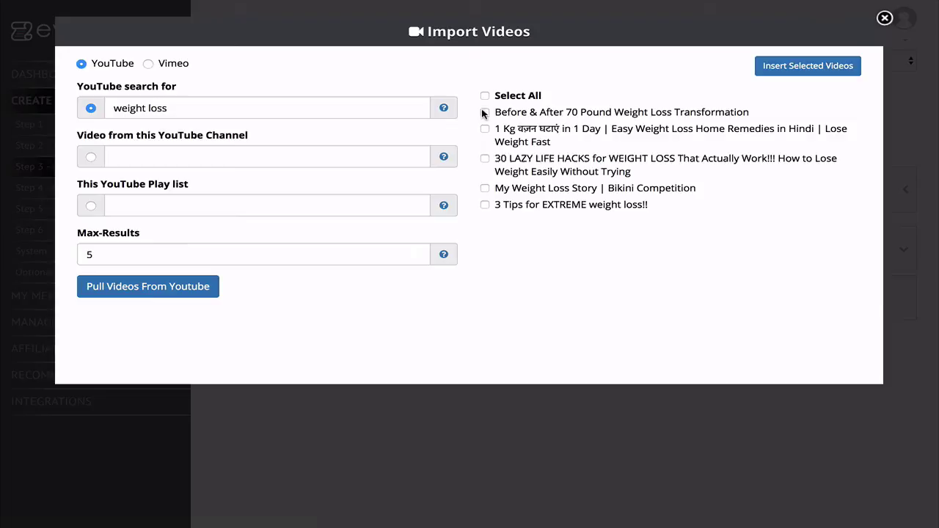
{"action": "left_click", "coordinate": [484, 112]}
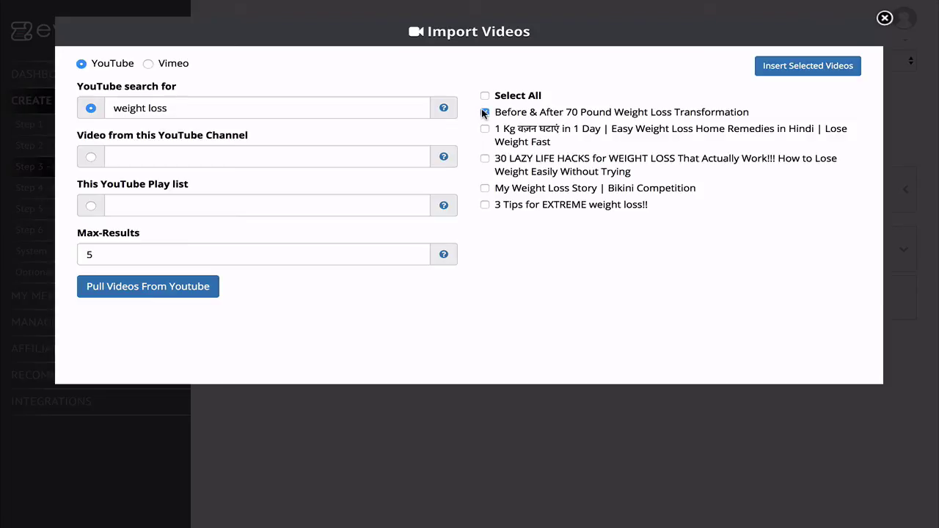
{"action": "left_click", "coordinate": [484, 187]}
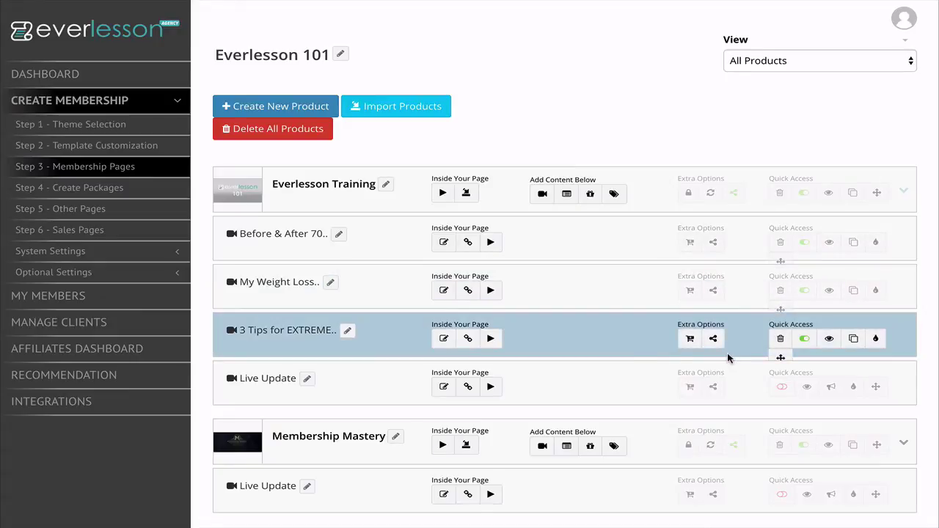
- Switch the View filter between Everlesson Training and Membership Mastery, ending on Everlesson Training
{"action": "left_click", "coordinate": [907, 64]}
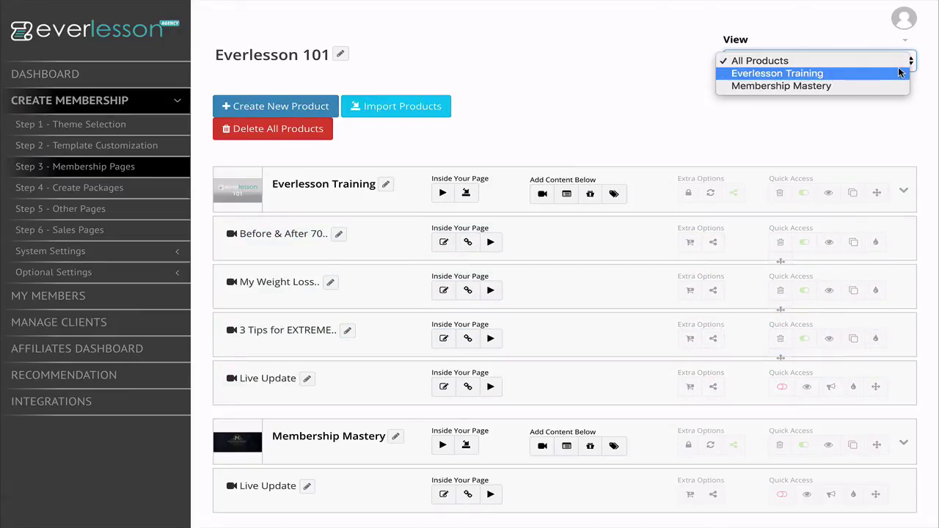
{"action": "left_click", "coordinate": [901, 71]}
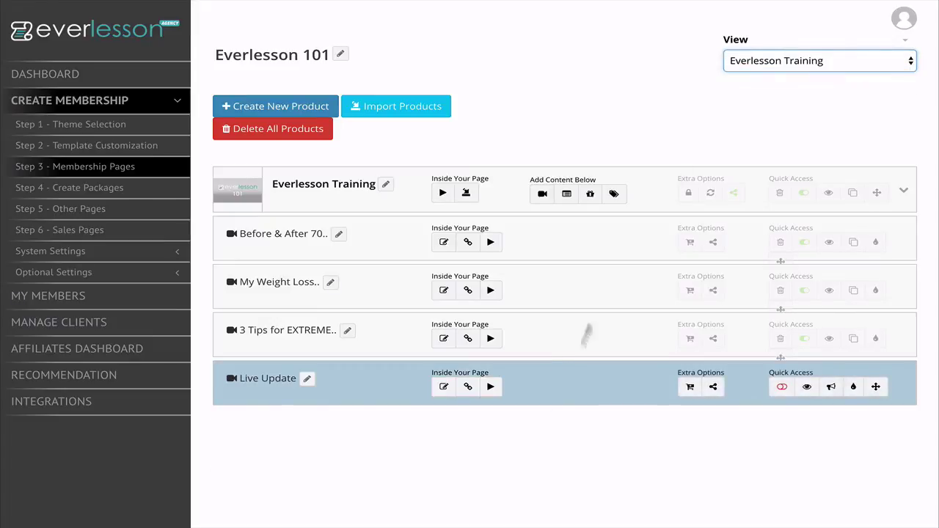
{"action": "left_click", "coordinate": [887, 63]}
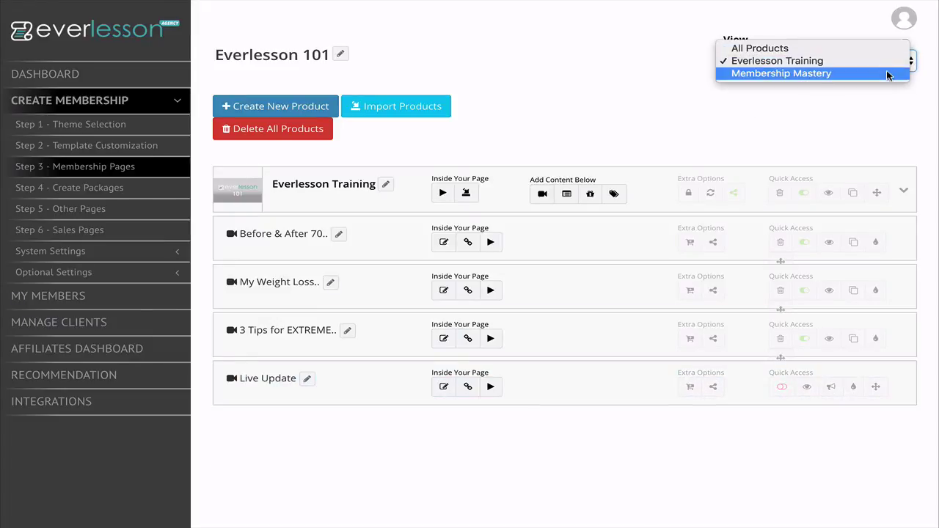
{"action": "left_click", "coordinate": [887, 73]}
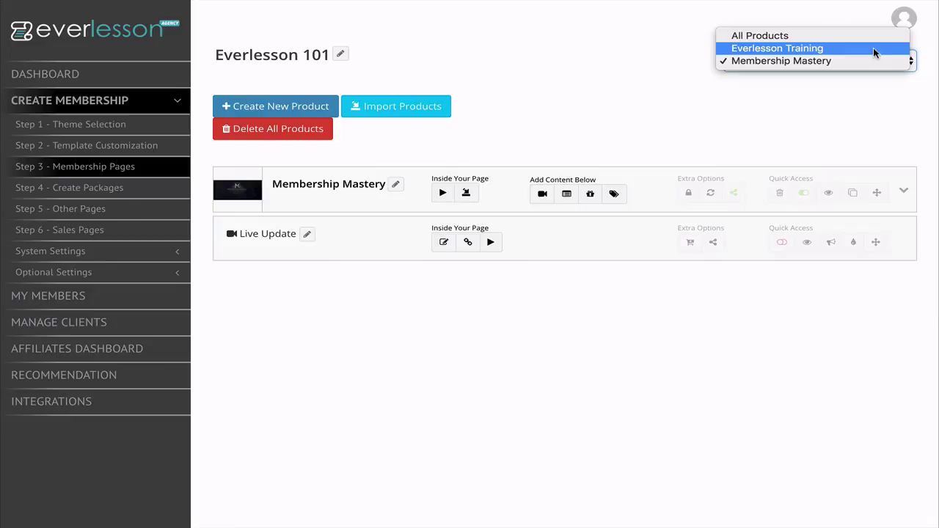
{"action": "left_click", "coordinate": [871, 46]}
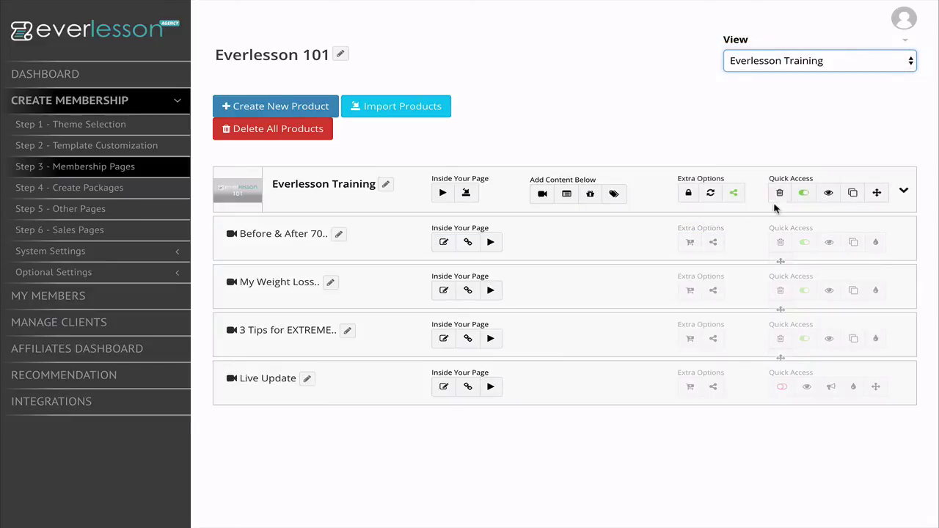
{"action": "left_click", "coordinate": [827, 193]}
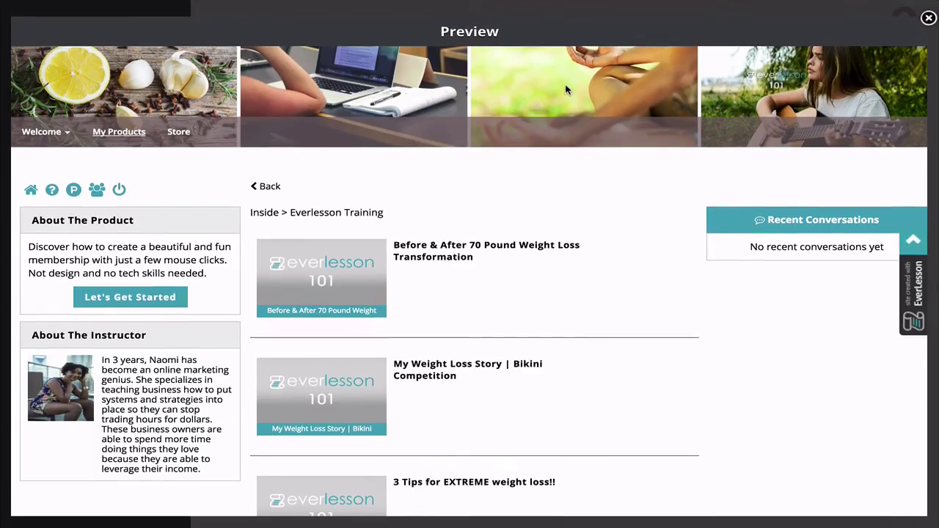
{"action": "scroll", "coordinate": [404, 181], "scroll_direction": "down", "scroll_amount": 3}
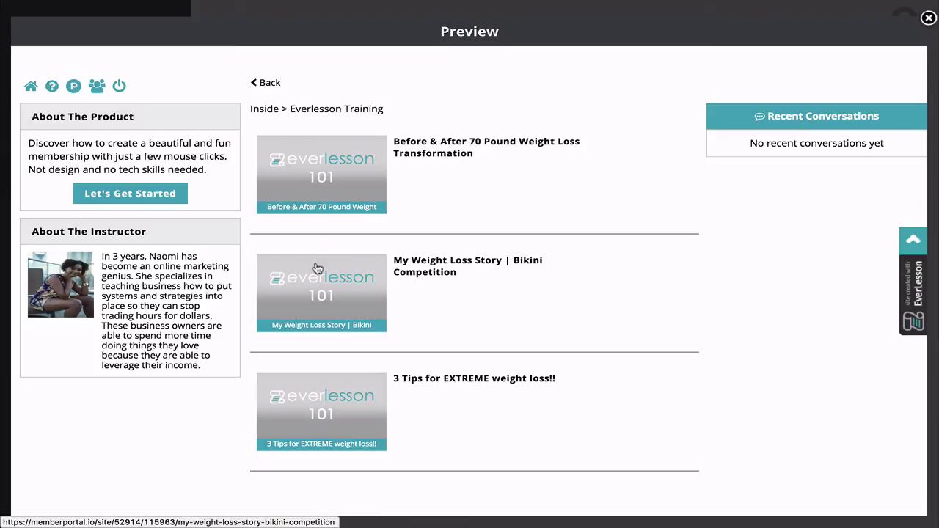
{"action": "scroll", "coordinate": [315, 269], "scroll_direction": "up", "scroll_amount": 2}
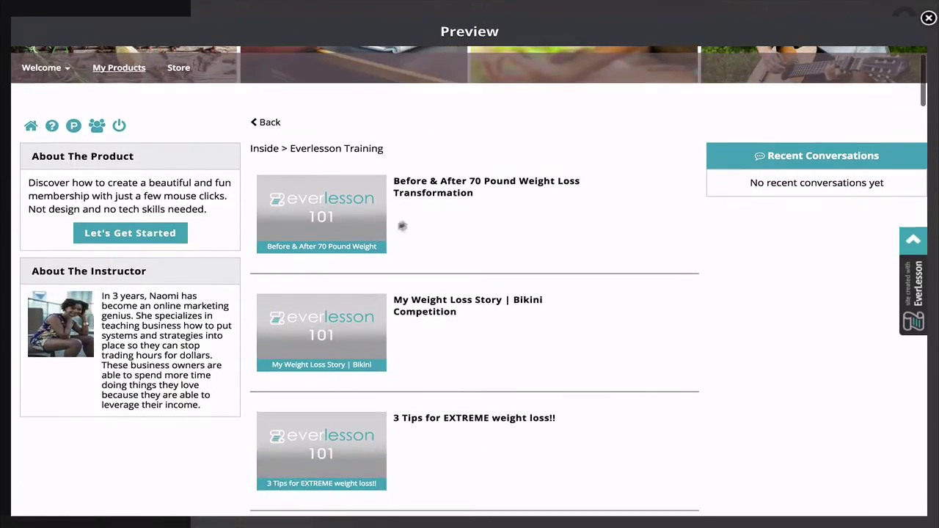
{"action": "key", "text": "Escape"}
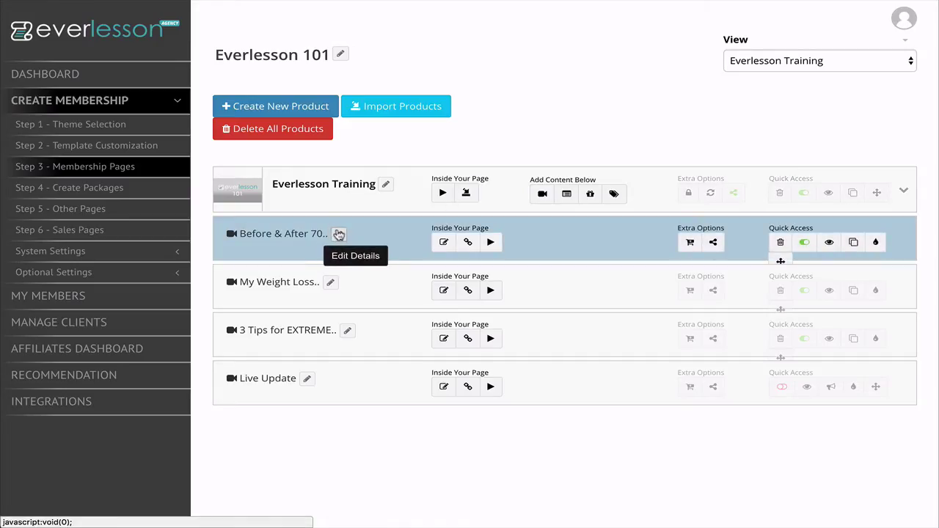
- Delete the Before & After lesson, then add a new video page to Everlesson Training
{"action": "left_click", "coordinate": [338, 234]}
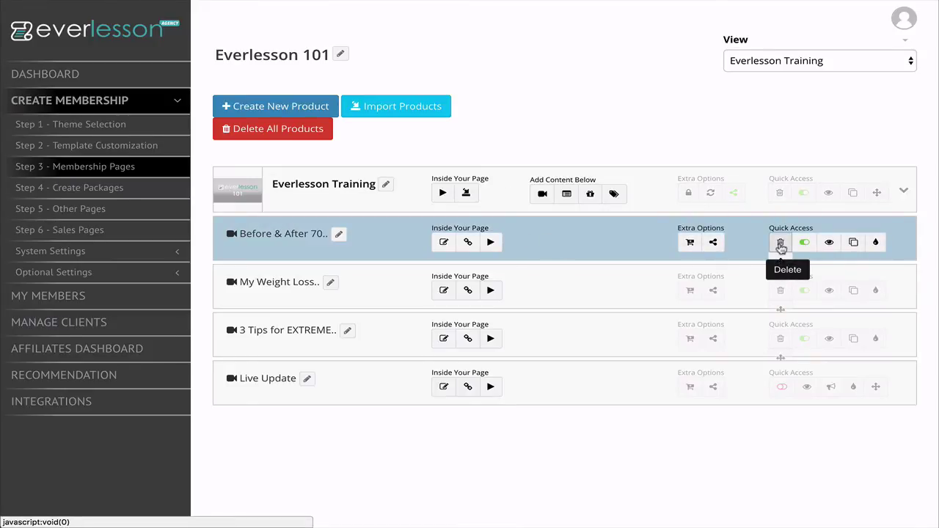
{"action": "left_click", "coordinate": [780, 243]}
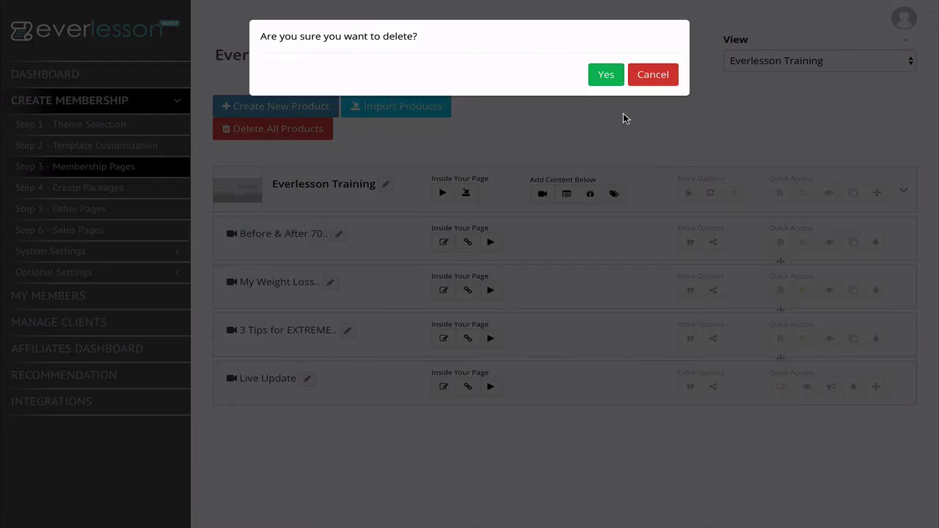
{"action": "left_click", "coordinate": [603, 75]}
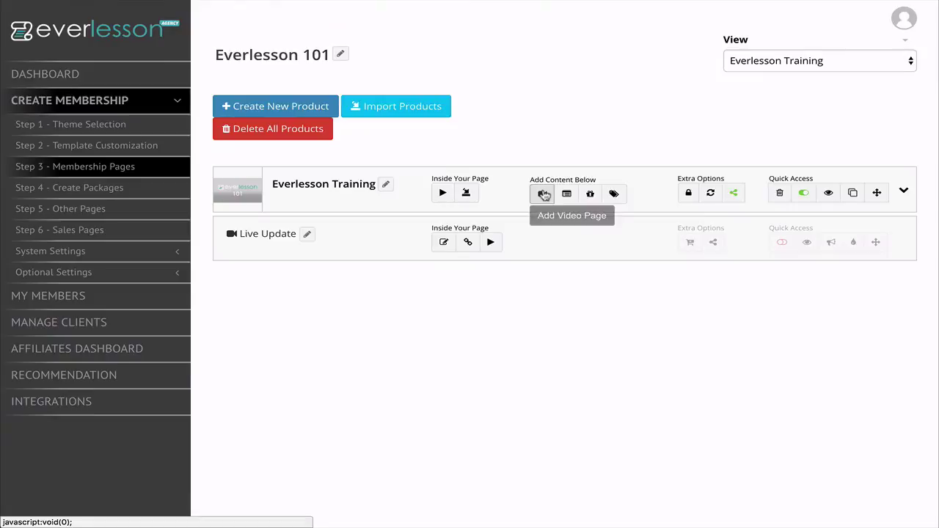
{"action": "left_click", "coordinate": [543, 194]}
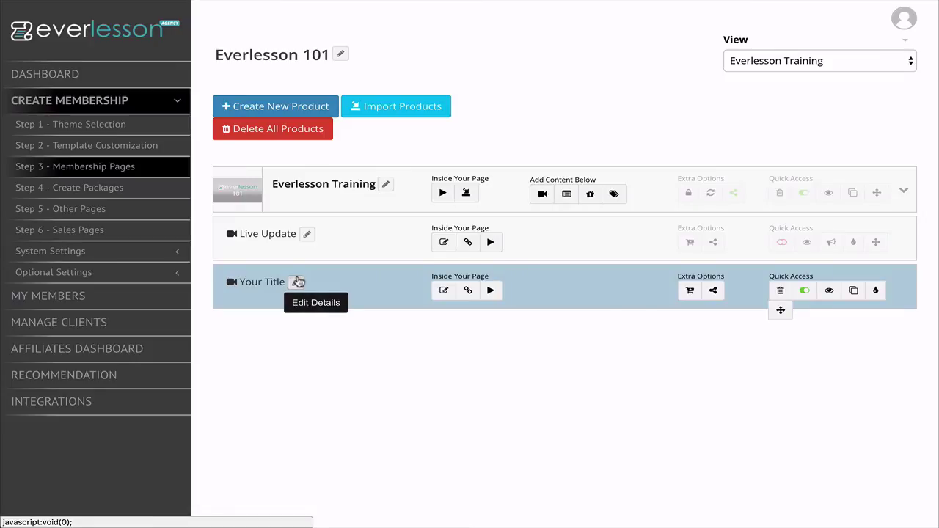
- Title the new lesson 'Video 1: Choosing and Customizing Theme', describe building a professional membership site, and save
{"action": "left_click", "coordinate": [298, 282]}
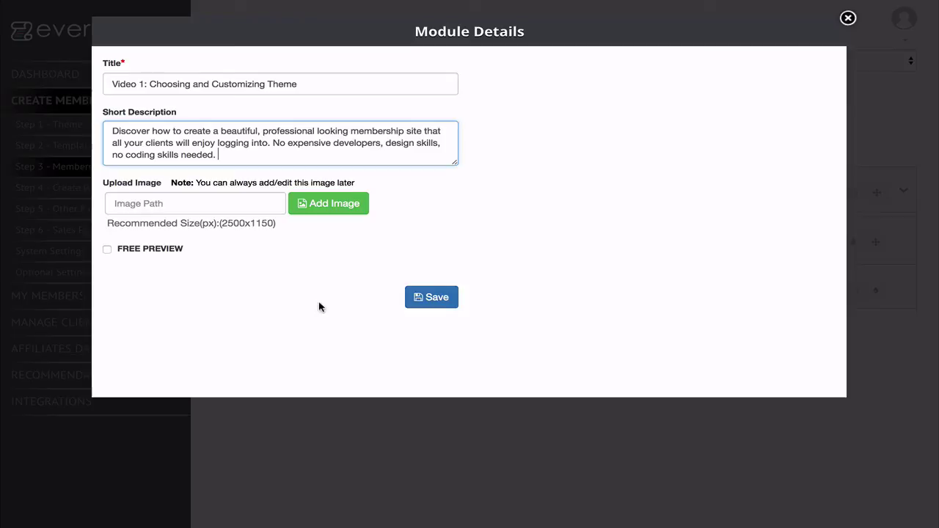
{"action": "left_click", "coordinate": [316, 154]}
{"action": "left_click", "coordinate": [433, 298]}
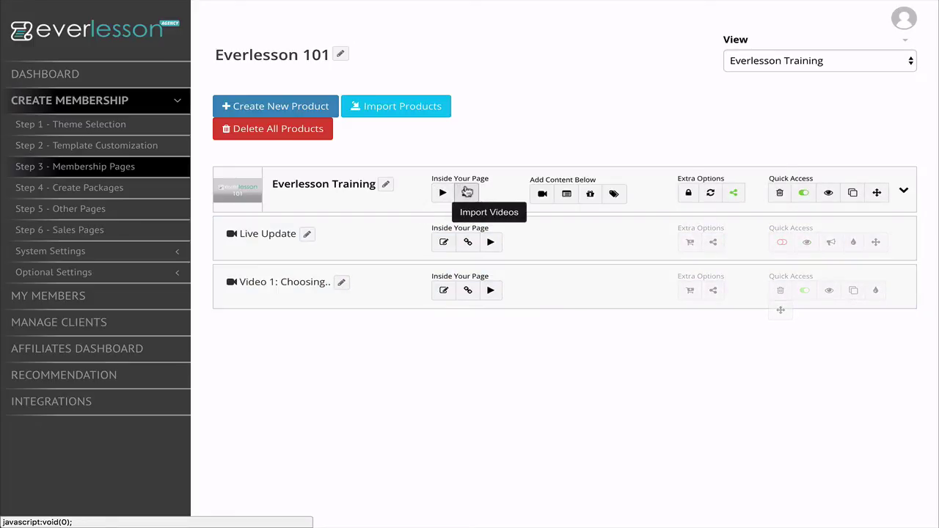
- Open the Video Manager for the Video 1 lesson and start a new video entry
{"action": "left_click", "coordinate": [492, 291]}
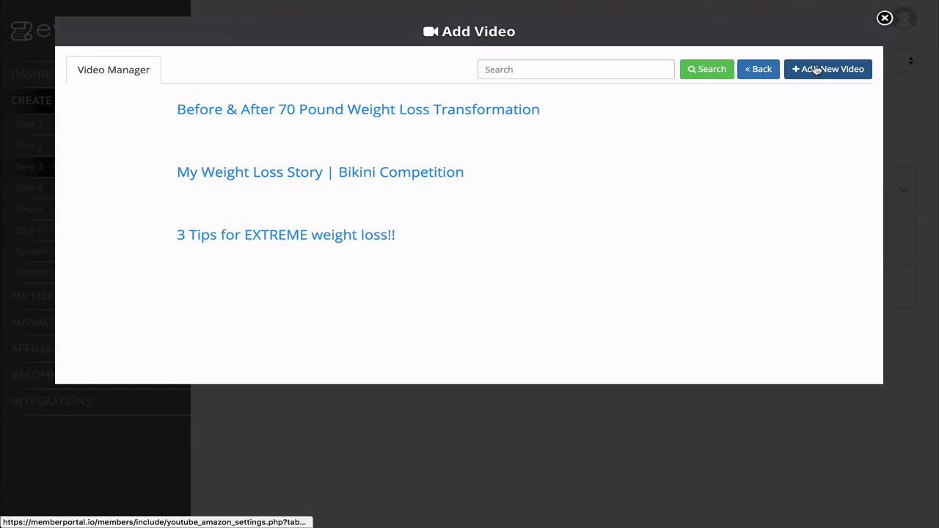
{"action": "left_click", "coordinate": [816, 69]}
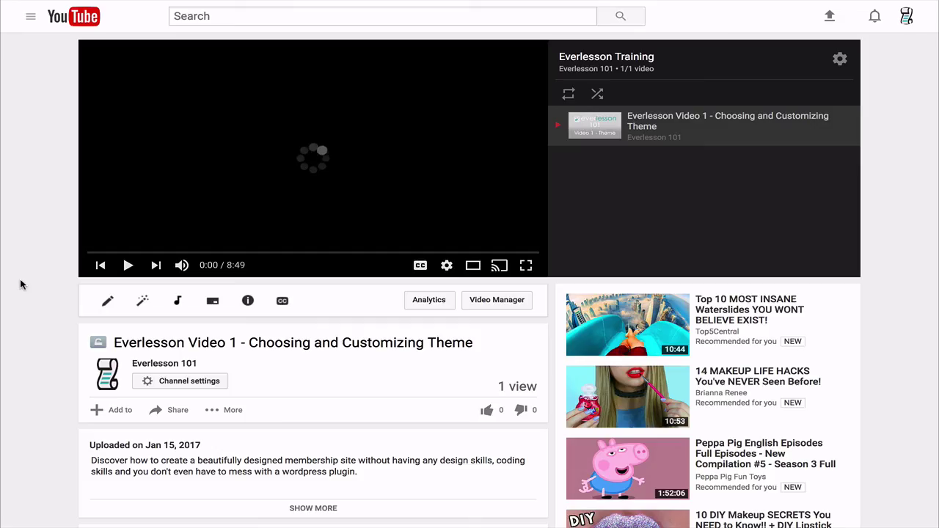
- Copy the YouTube share link for Video 1 and return to the Everlesson tab
{"action": "scroll", "coordinate": [20, 284], "scroll_direction": "down", "scroll_amount": 2}
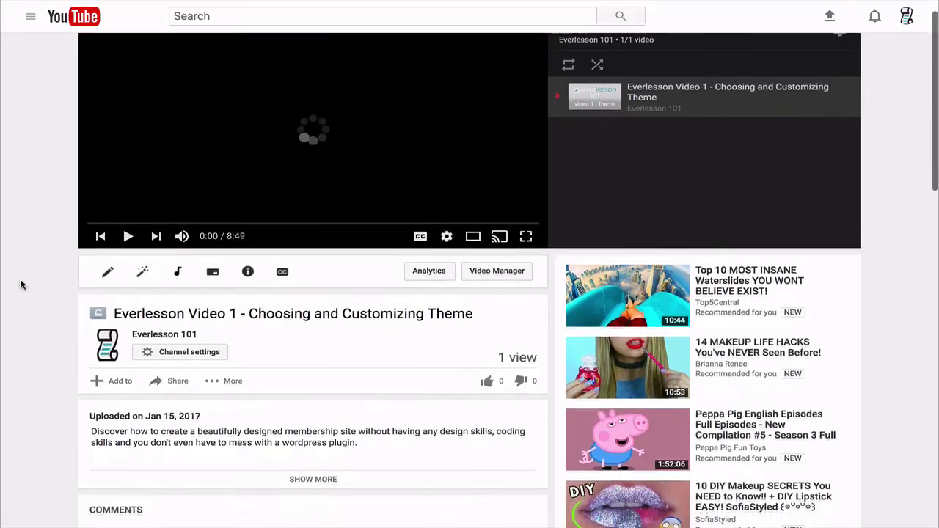
{"action": "scroll", "coordinate": [20, 285], "scroll_direction": "down", "scroll_amount": 1}
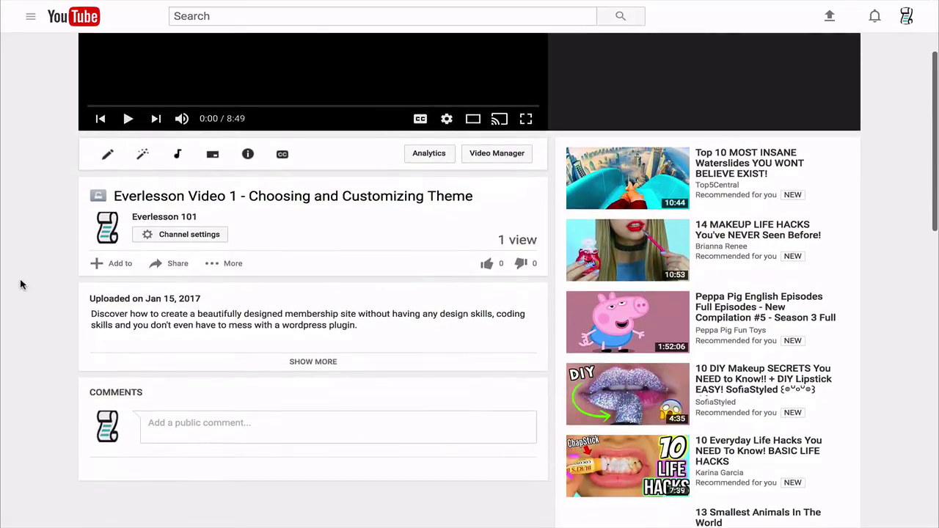
{"action": "scroll", "coordinate": [20, 284], "scroll_direction": "down", "scroll_amount": 2}
{"action": "scroll", "coordinate": [21, 285], "scroll_direction": "down", "scroll_amount": 1}
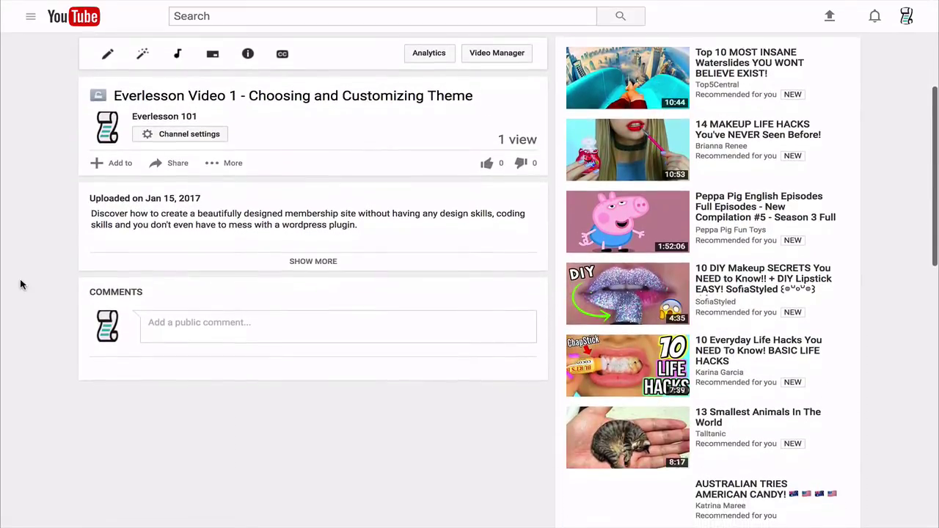
{"action": "left_click", "coordinate": [169, 165]}
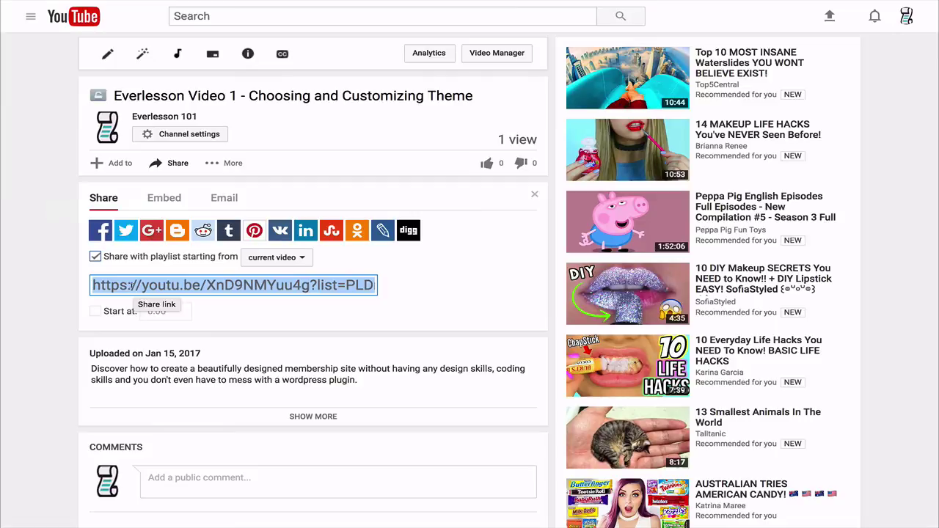
{"action": "left_click", "coordinate": [163, 198]}
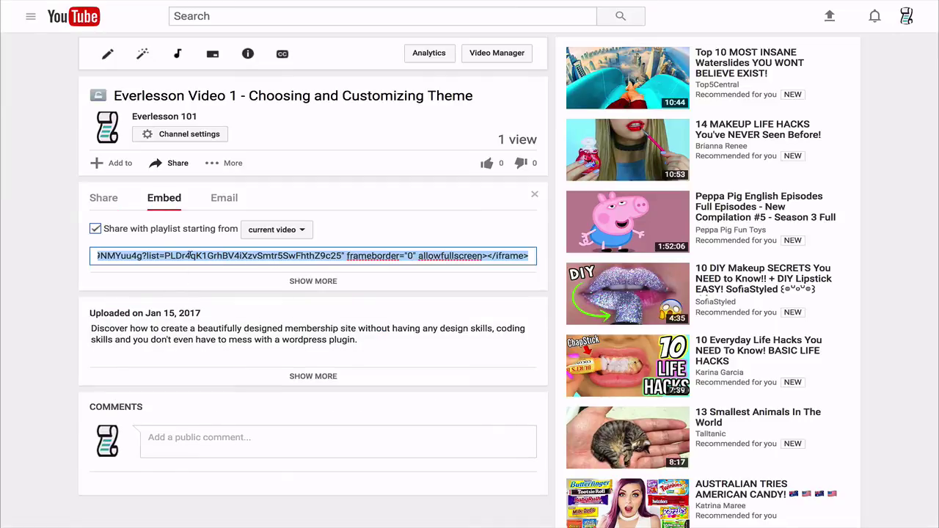
{"action": "left_click", "coordinate": [103, 199]}
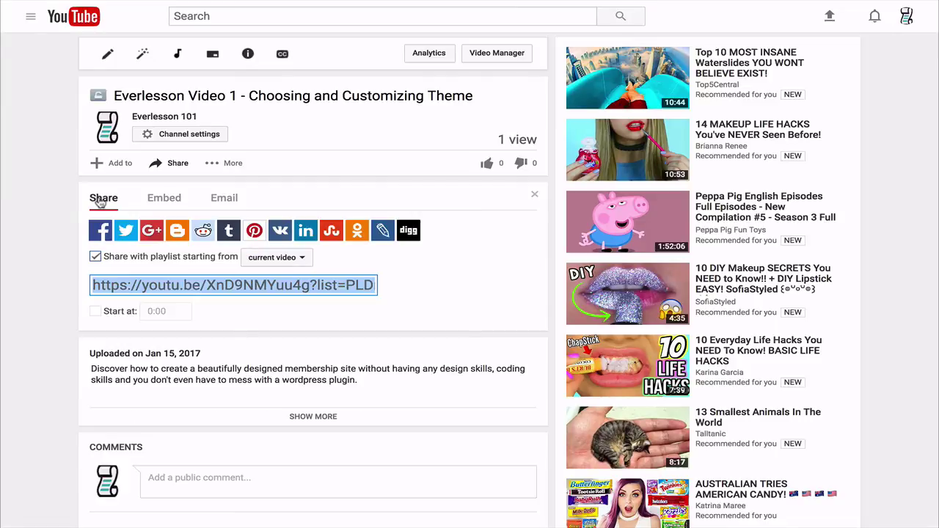
{"action": "left_click", "coordinate": [238, 6]}
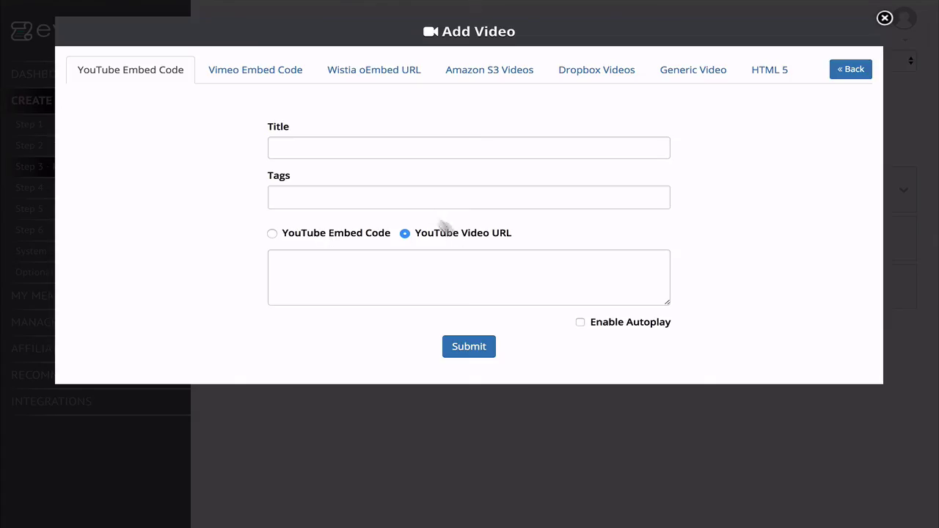
- Submit the YouTube link titled 'Video 1: Choosing and Customizing Theme', tagged theme, and insert it into Video 1
{"action": "left_click", "coordinate": [441, 270]}
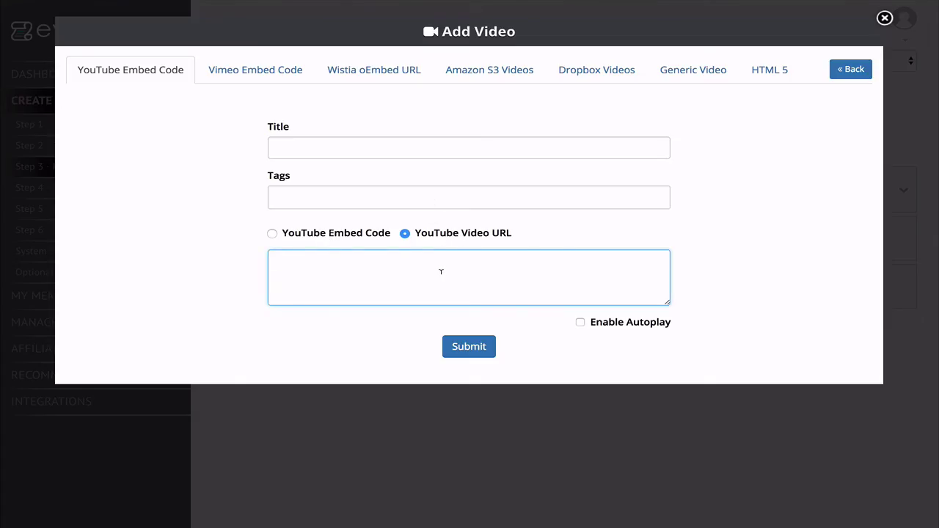
{"action": "type", "text": "https://youtu.be/XnD9NMYuu4g?list=PLDr4qK1GrhBV4iXzvSmtr5SwFhthZ9c25"}
{"action": "left_click", "coordinate": [363, 150]}
{"action": "type", "text": "Video 1: Choosing and Customizing Theme"}
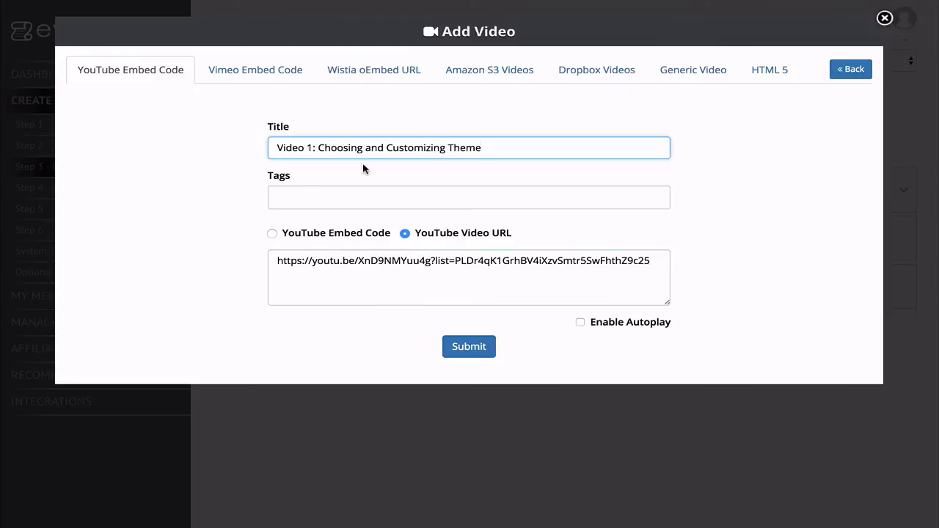
{"action": "key", "text": "Tab"}
{"action": "type", "text": "theme"}
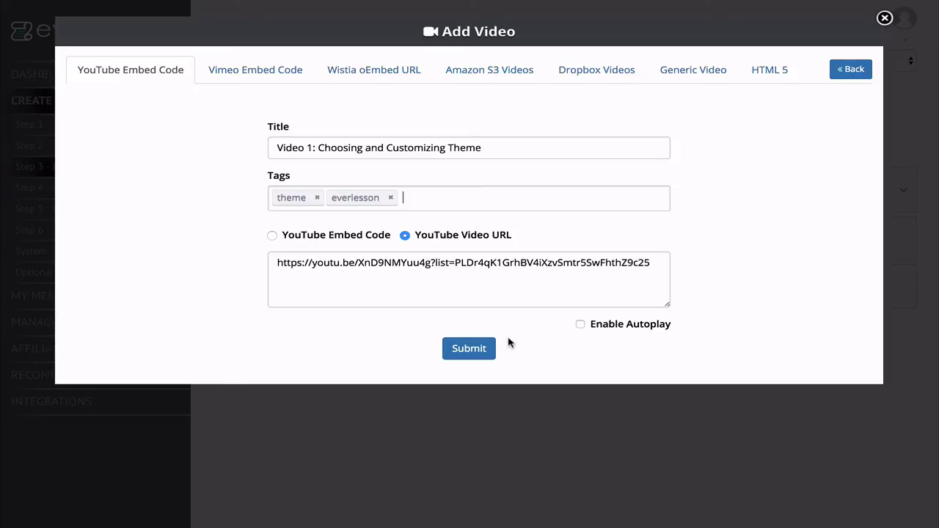
{"action": "left_click", "coordinate": [466, 347]}
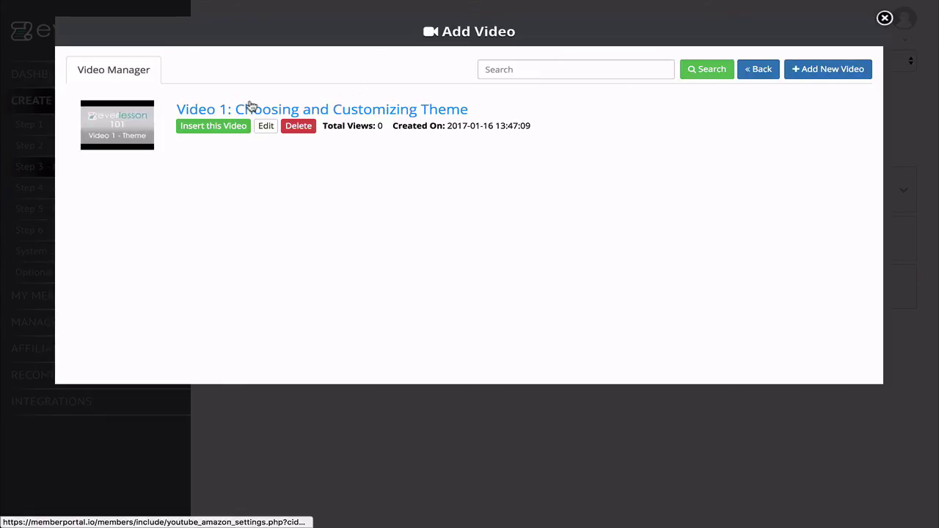
{"action": "left_click", "coordinate": [211, 127]}
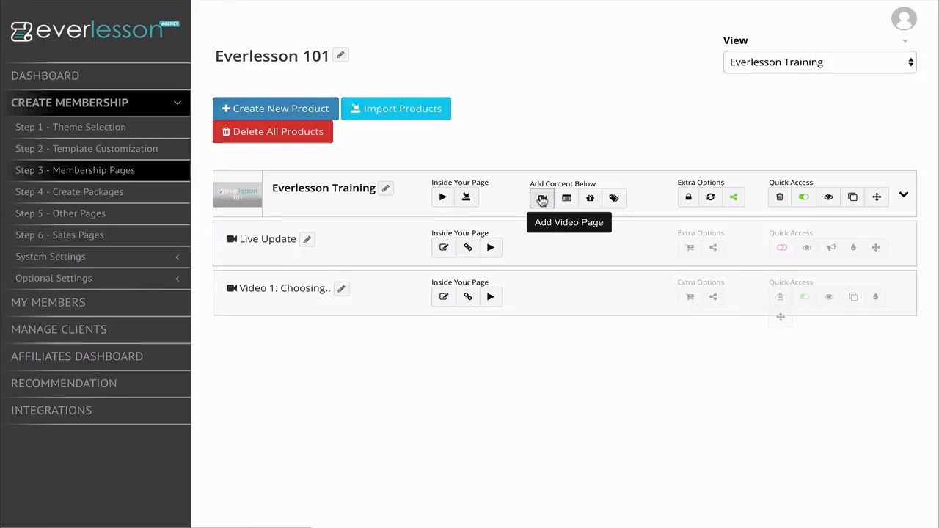
- Add more video pages and save Video 2's title and short description
{"action": "left_click", "coordinate": [542, 200]}
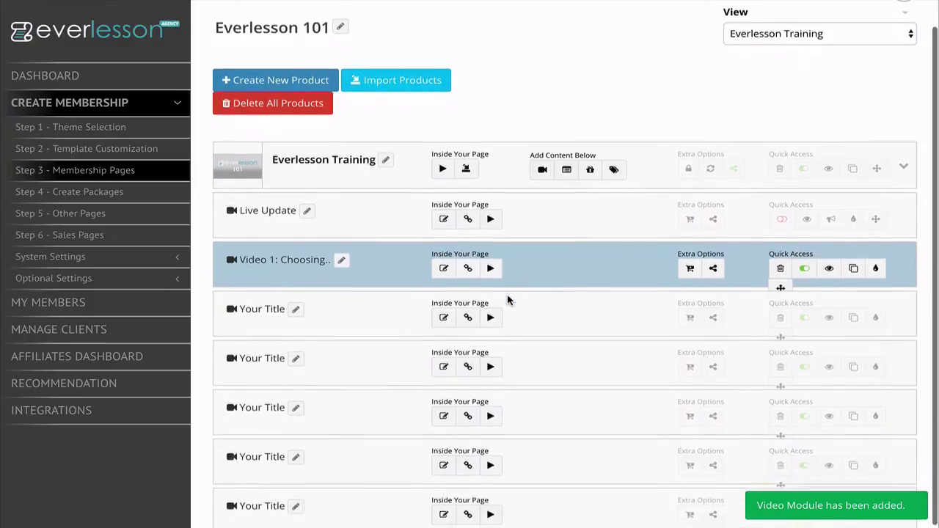
{"action": "scroll", "coordinate": [507, 300], "scroll_direction": "down", "scroll_amount": 1}
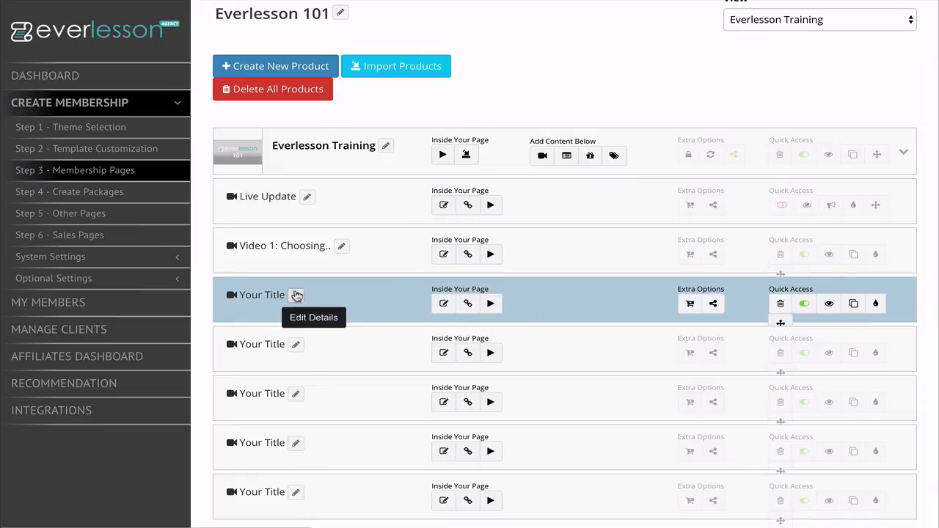
{"action": "left_click", "coordinate": [296, 295]}
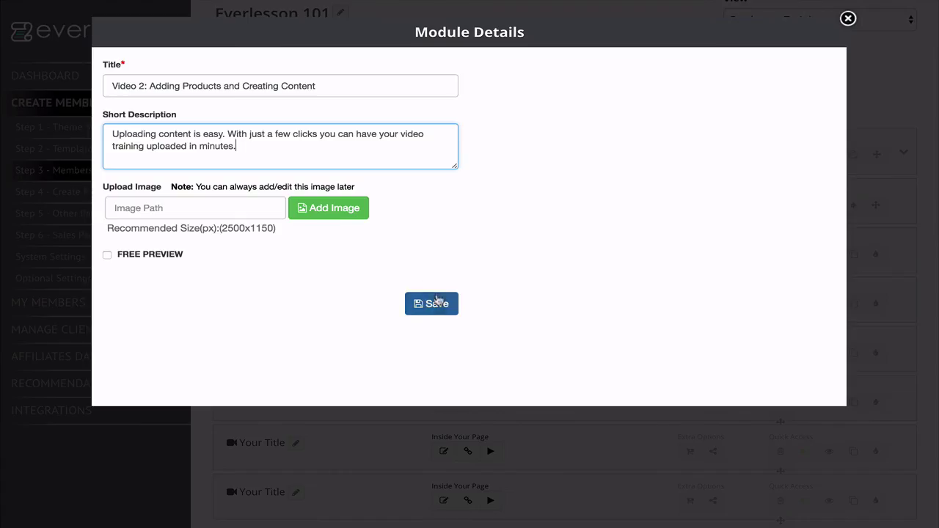
{"action": "left_click", "coordinate": [432, 302]}
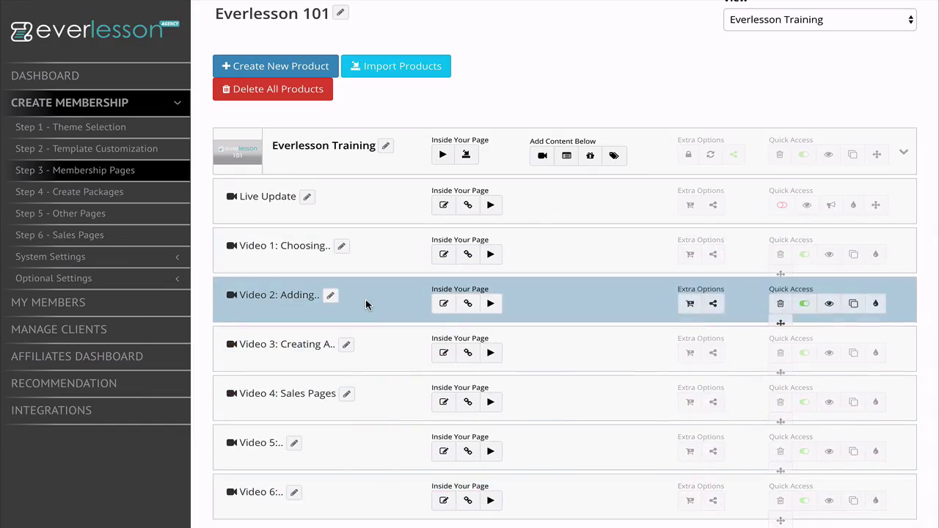
- Preview the Everlesson Training page and scroll through the lessons down to Video 6: Monitization
{"action": "left_click", "coordinate": [827, 154]}
{"action": "scroll", "coordinate": [552, 297], "scroll_direction": "down", "scroll_amount": 2}
{"action": "scroll", "coordinate": [551, 297], "scroll_direction": "down", "scroll_amount": 3}
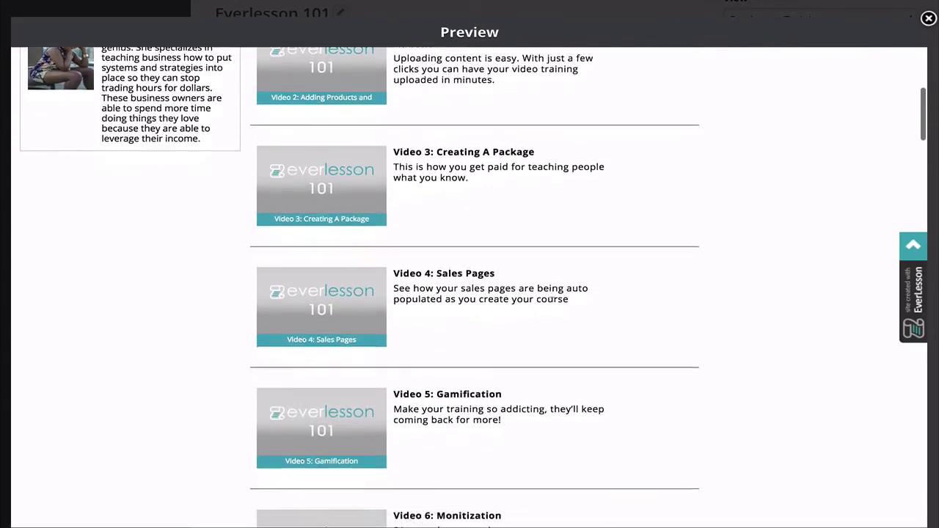
{"action": "scroll", "coordinate": [551, 298], "scroll_direction": "down", "scroll_amount": 2}
{"action": "scroll", "coordinate": [552, 298], "scroll_direction": "down", "scroll_amount": 1}
{"action": "scroll", "coordinate": [552, 298], "scroll_direction": "down", "scroll_amount": 1}
{"action": "scroll", "coordinate": [551, 299], "scroll_direction": "up", "scroll_amount": 4}
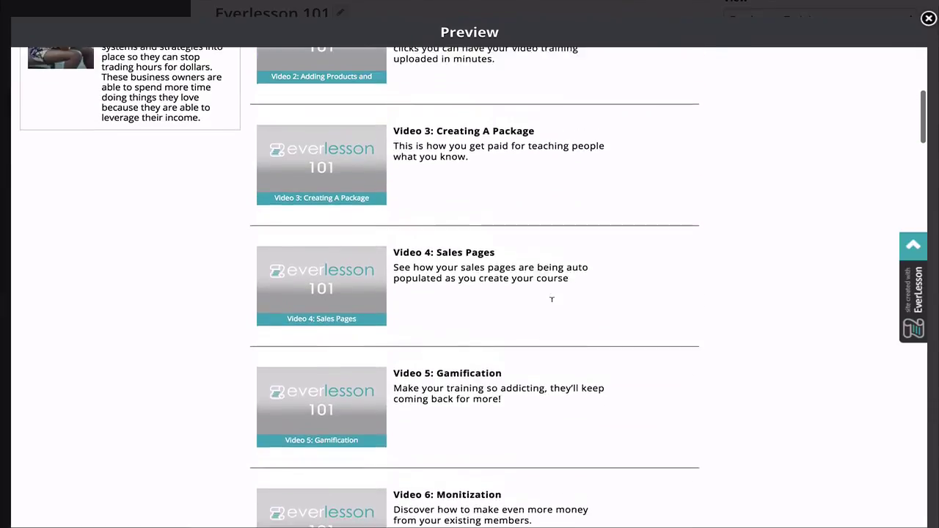
{"action": "scroll", "coordinate": [552, 300], "scroll_direction": "up", "scroll_amount": 3}
{"action": "scroll", "coordinate": [551, 299], "scroll_direction": "up", "scroll_amount": 1}
{"action": "scroll", "coordinate": [551, 294], "scroll_direction": "down", "scroll_amount": 1}
{"action": "scroll", "coordinate": [552, 271], "scroll_direction": "up", "scroll_amount": 1}
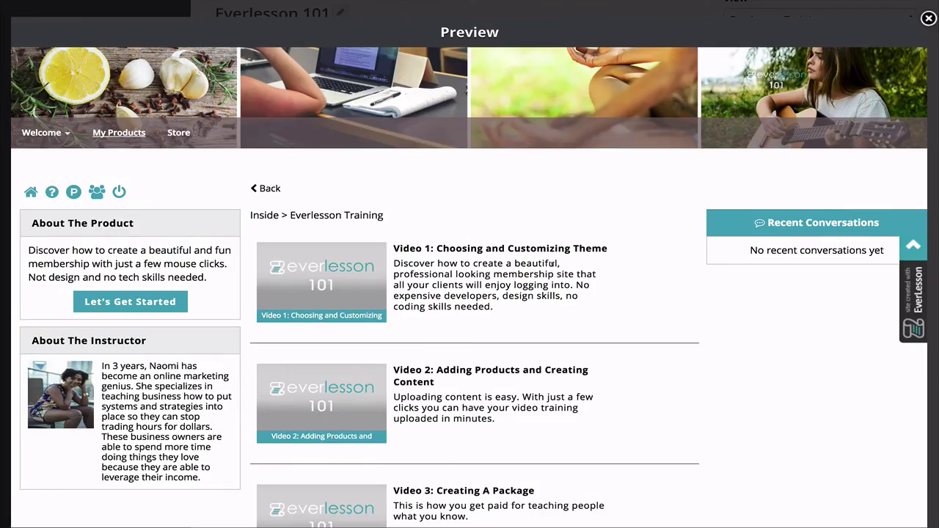
{"action": "scroll", "coordinate": [505, 366], "scroll_direction": "down", "scroll_amount": 3}
{"action": "scroll", "coordinate": [505, 366], "scroll_direction": "down", "scroll_amount": 3}
{"action": "scroll", "coordinate": [505, 366], "scroll_direction": "down", "scroll_amount": 2}
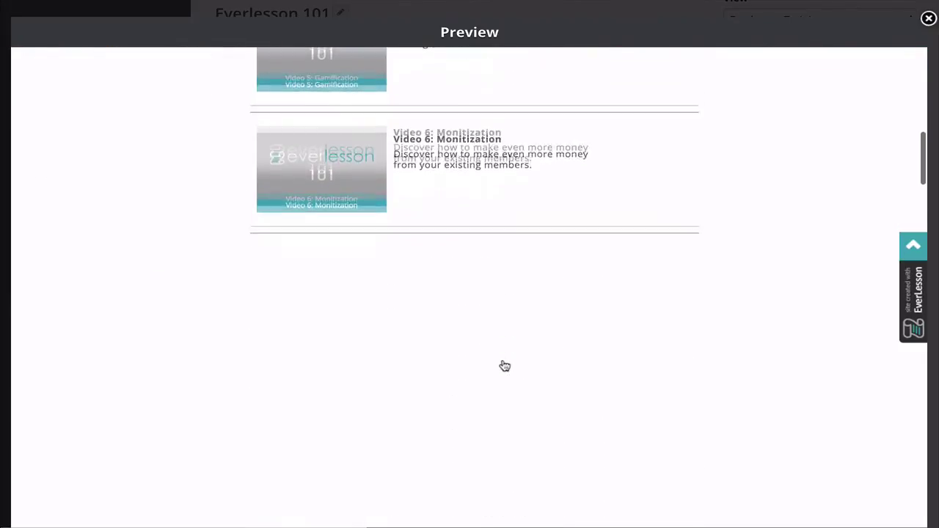